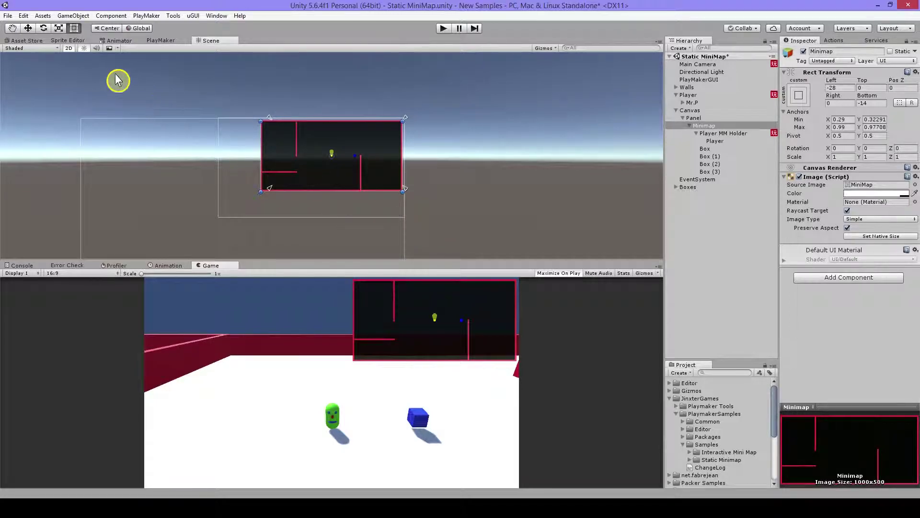
Step: Switch the Scene view to 3D, frame the Walls, and deactivate the Boxes group
left_click(69, 48)
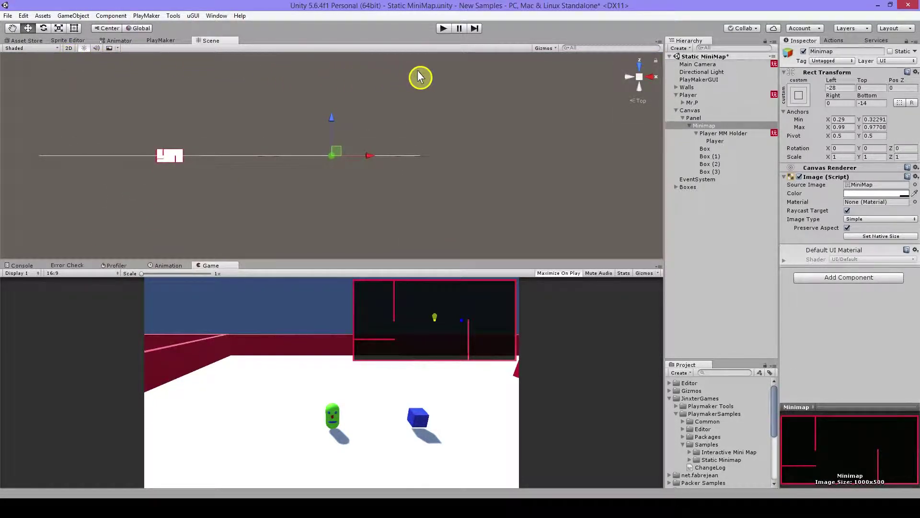
double_click(688, 88)
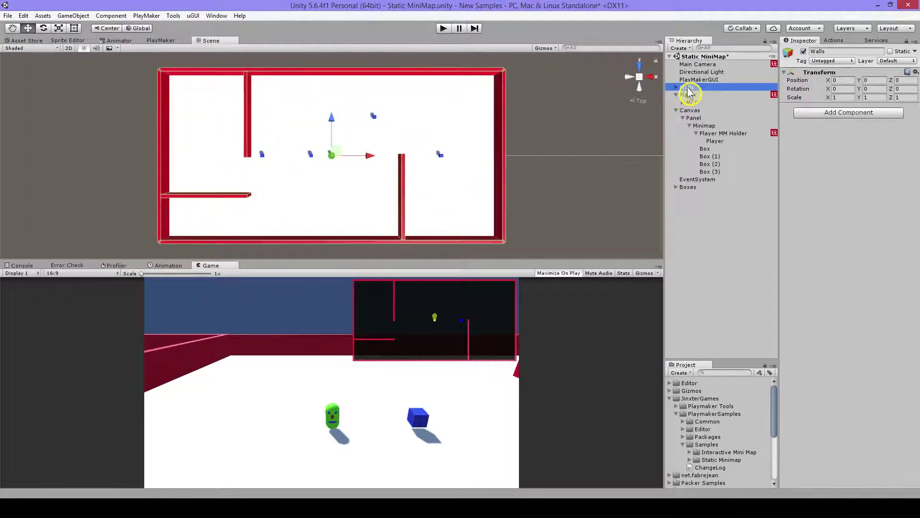
left_click(689, 188)
key("alt+shift+a")
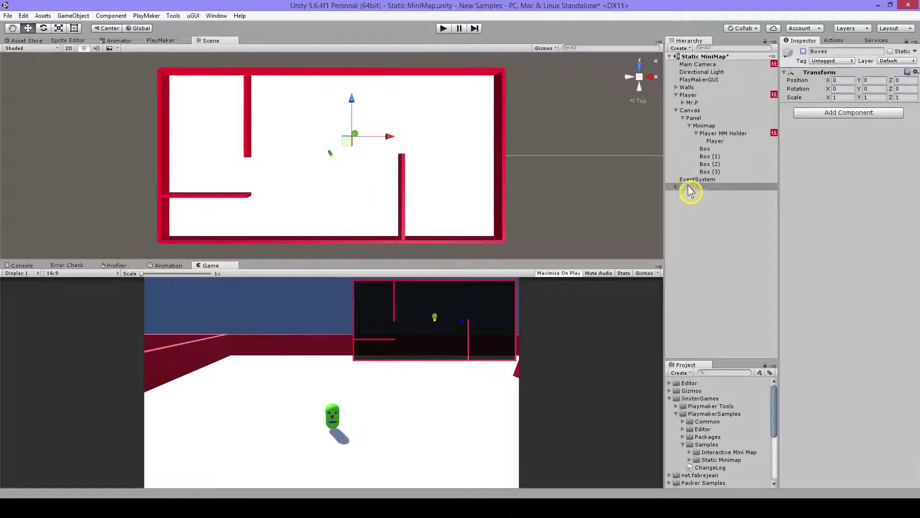
Step: Deactivate the Player and switch to an orthographic top-down view
left_click(687, 96)
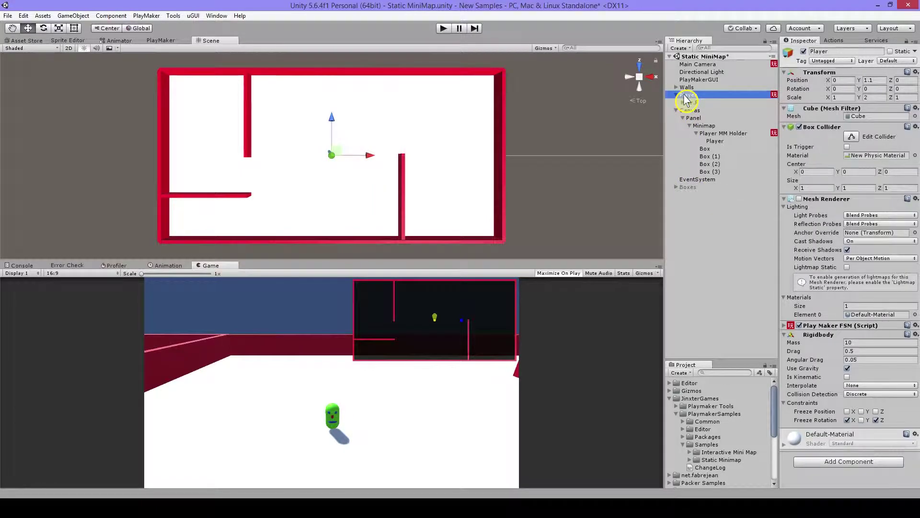
key("alt+shift+a")
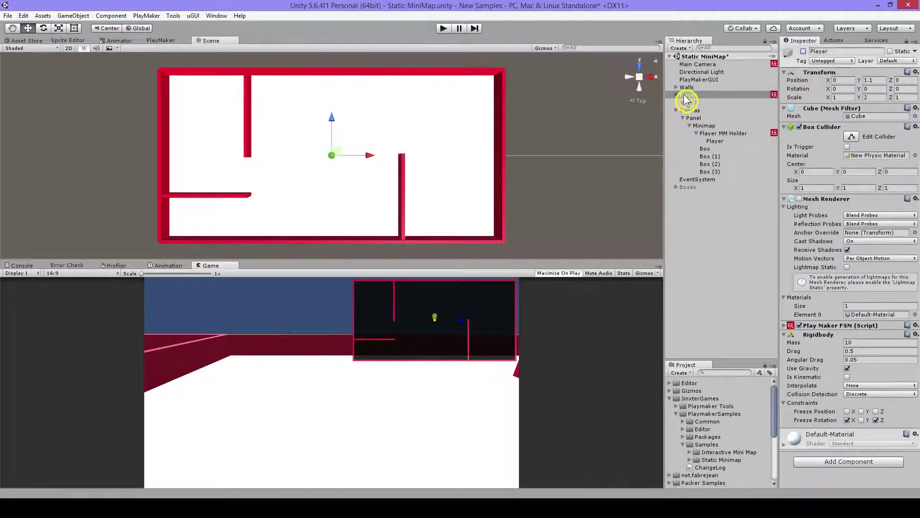
left_click(687, 242)
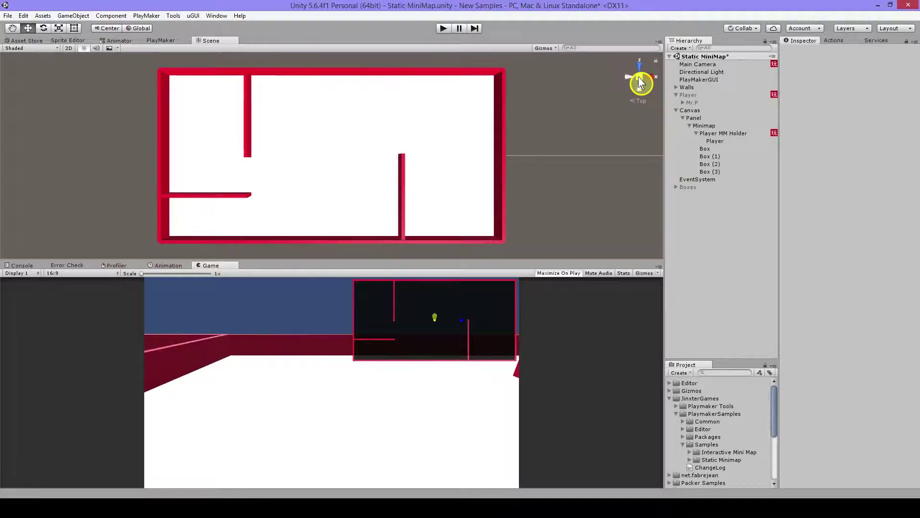
left_click(641, 82)
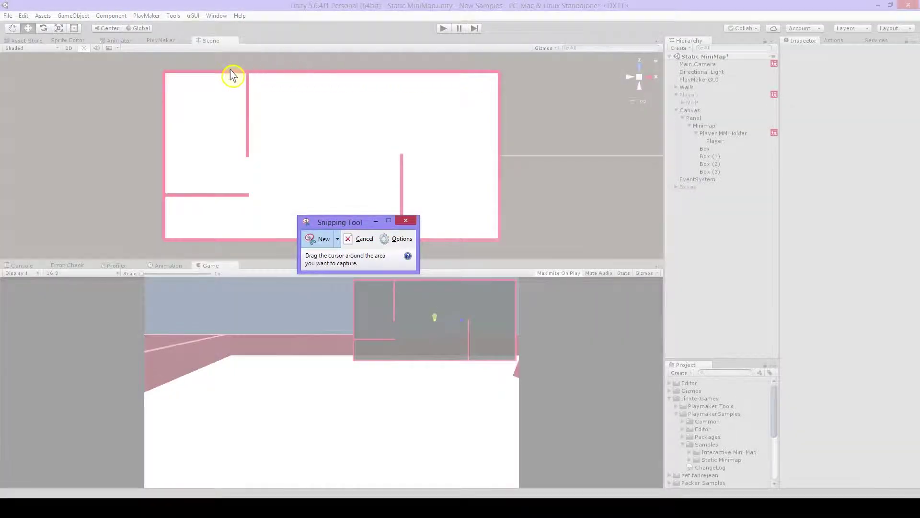
Step: Snip the top-down wall layout, then close Snipping Tool without saving the snip
left_click_drag(155, 67, 509, 247)
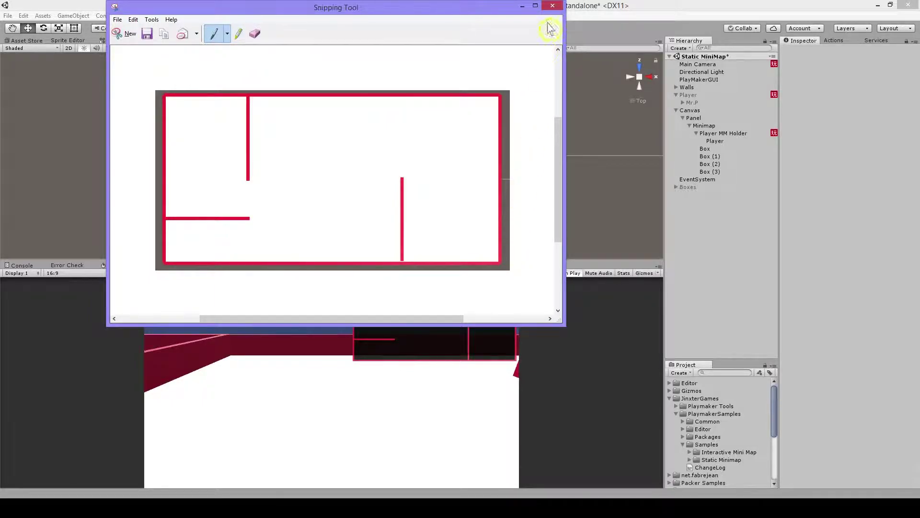
left_click(552, 6)
left_click(376, 173)
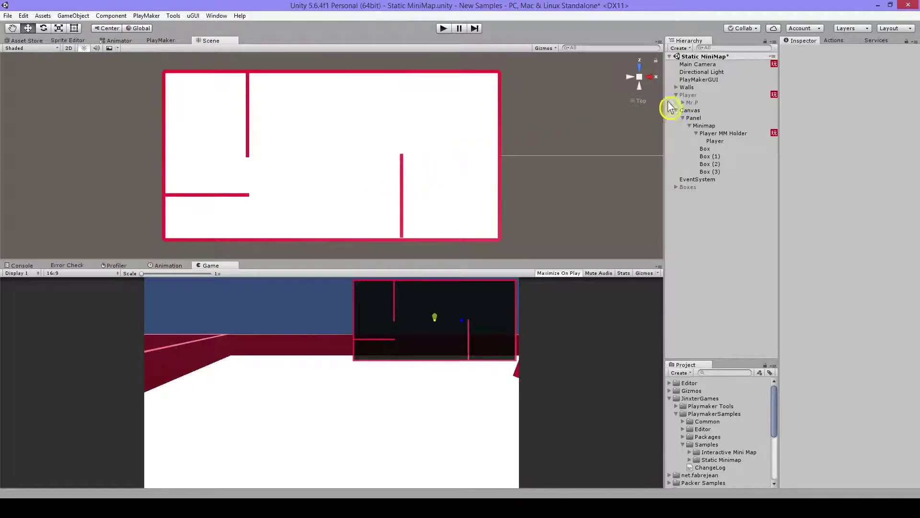
Step: Reactivate the Player and Boxes objects
left_click(690, 96)
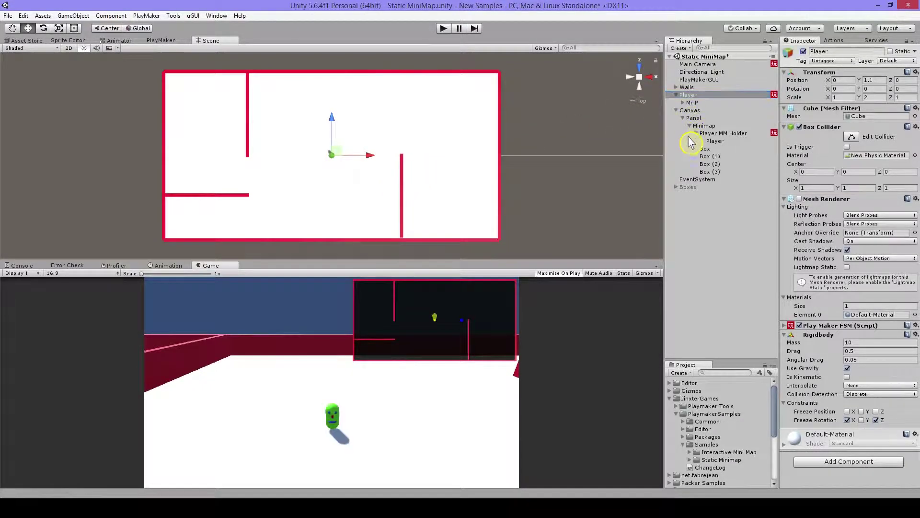
left_click(687, 187)
key("alt+shift+a")
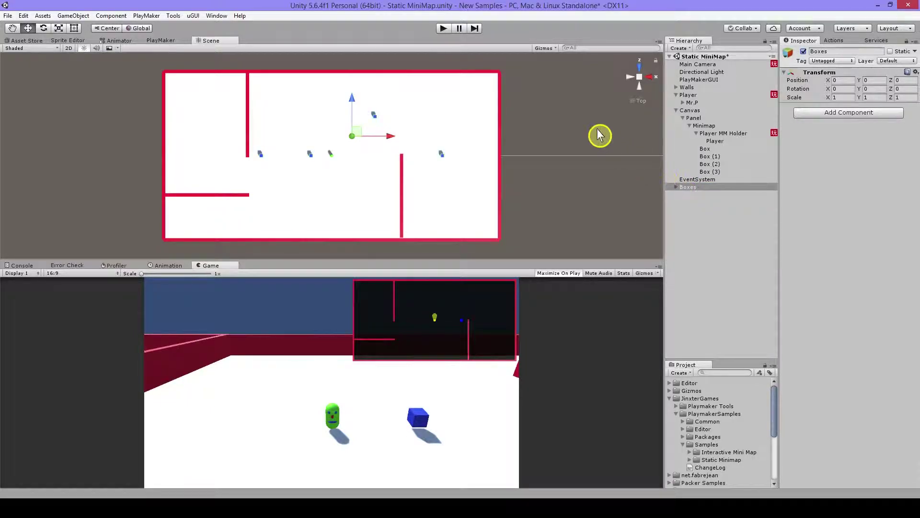
Step: Play the scene and drive the capsule around the maze while the minimap tracks it
left_click(443, 28)
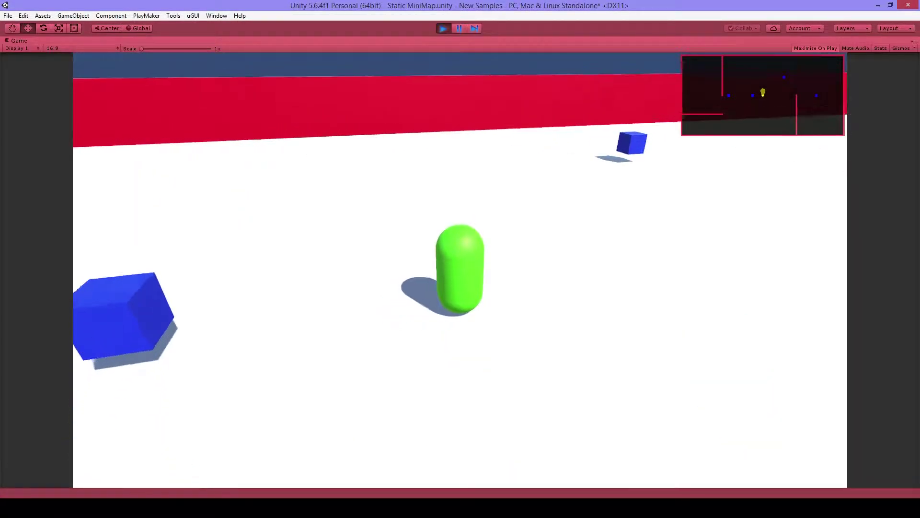
key("w")
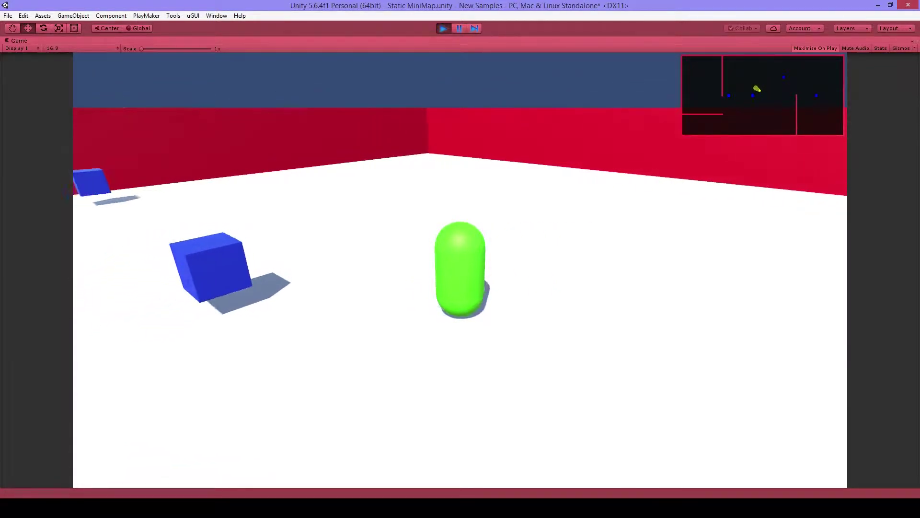
key("w")
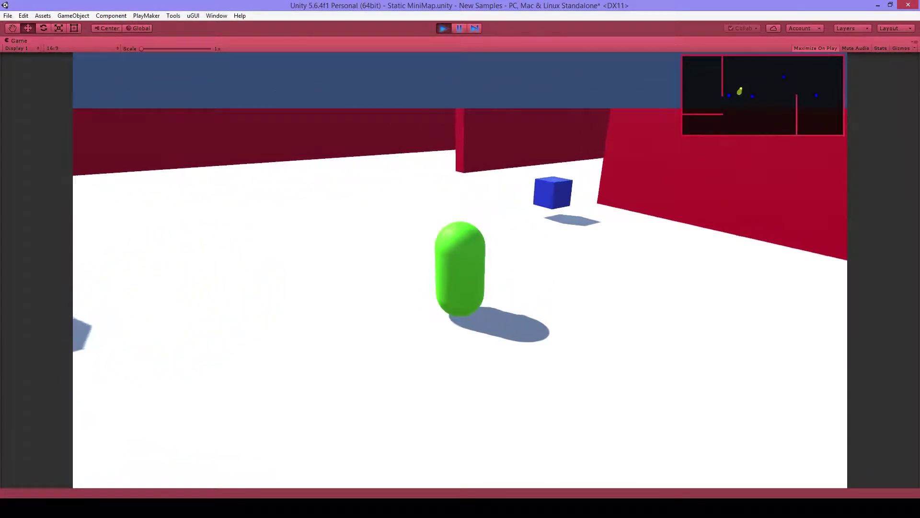
key("w")
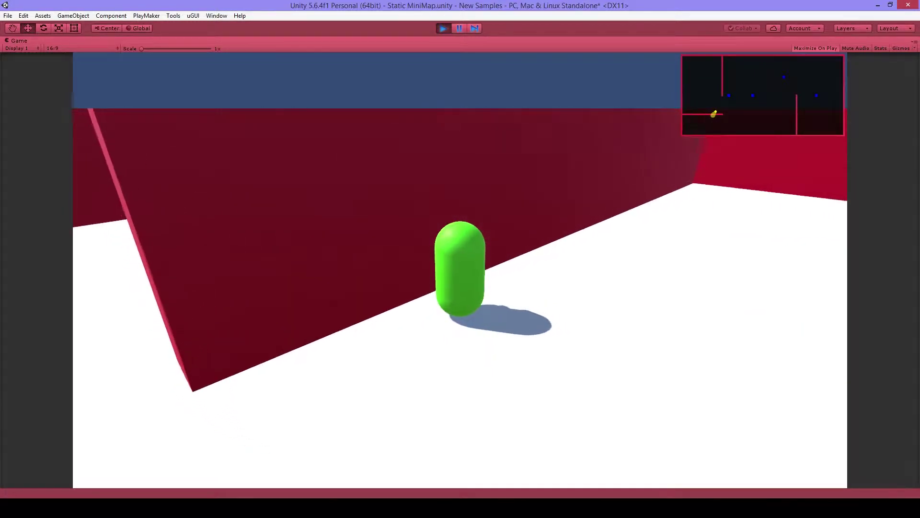
key("w")
key("w")
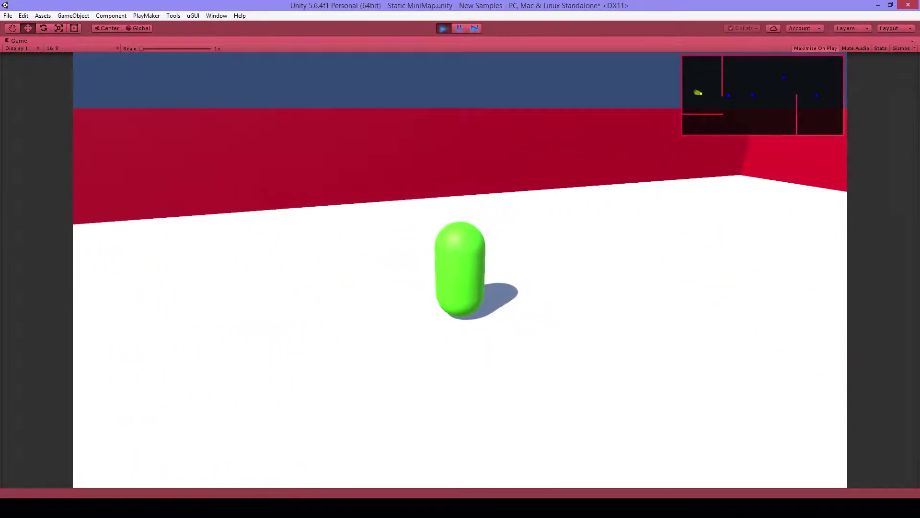
key("w")
key("w")
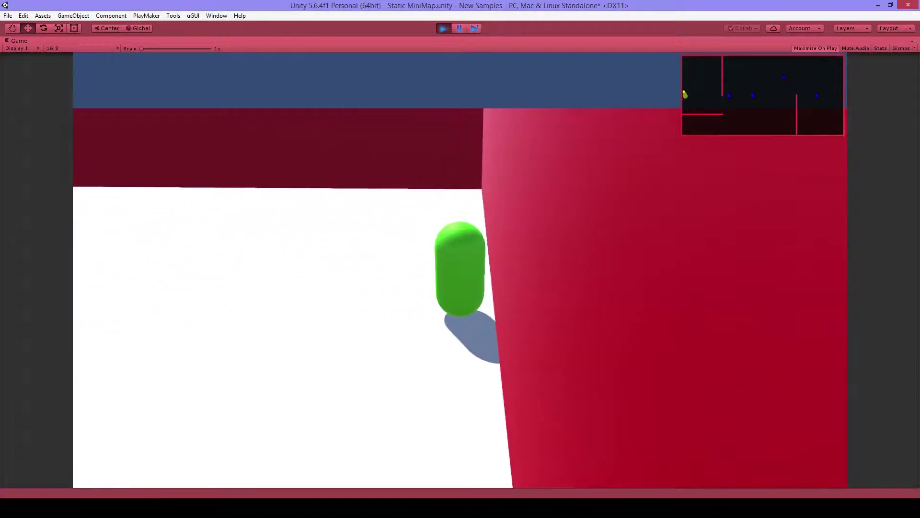
key("w")
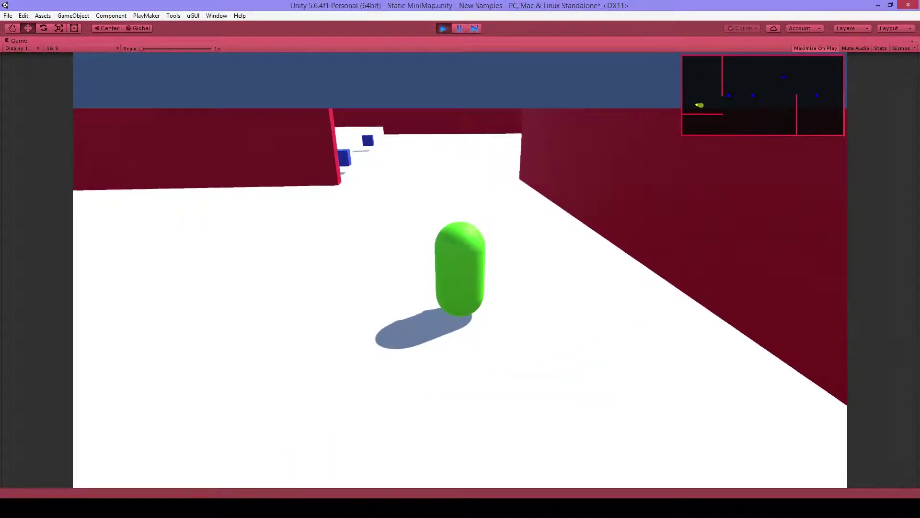
key("w")
key("w")
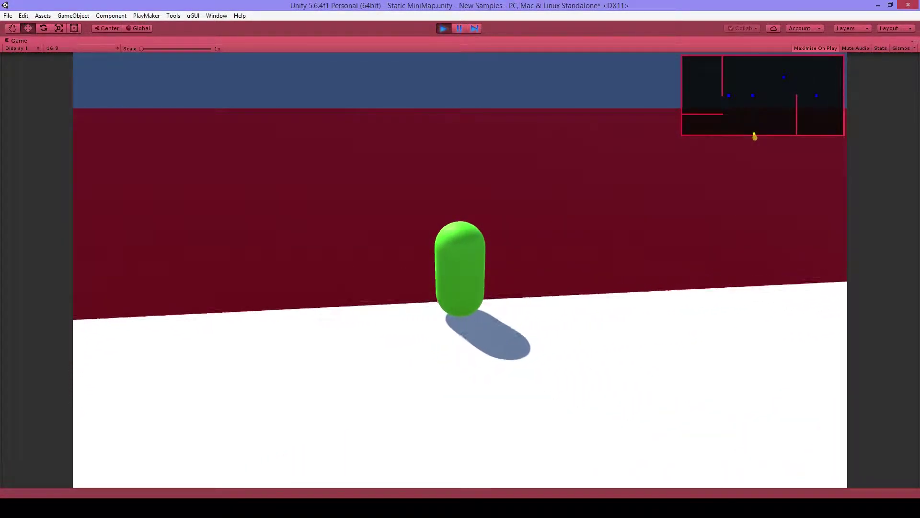
key("w")
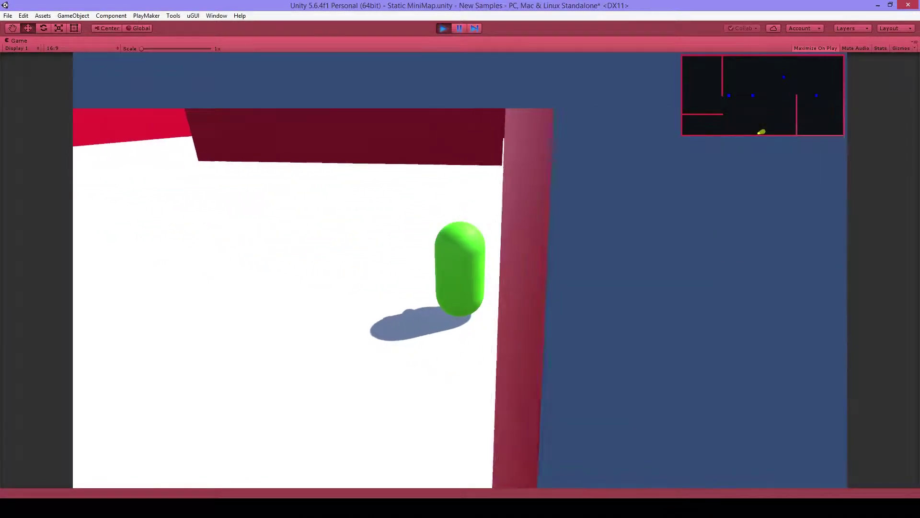
key("w")
key("w")
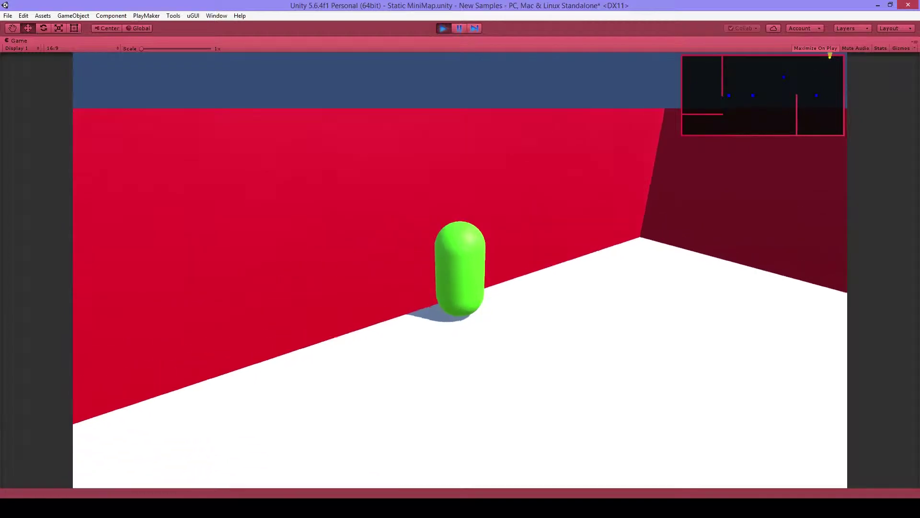
key("w")
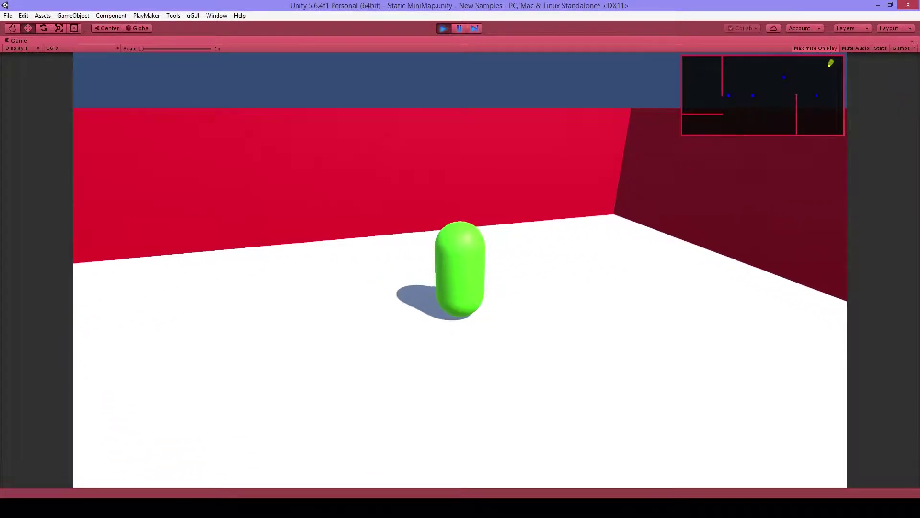
key("w")
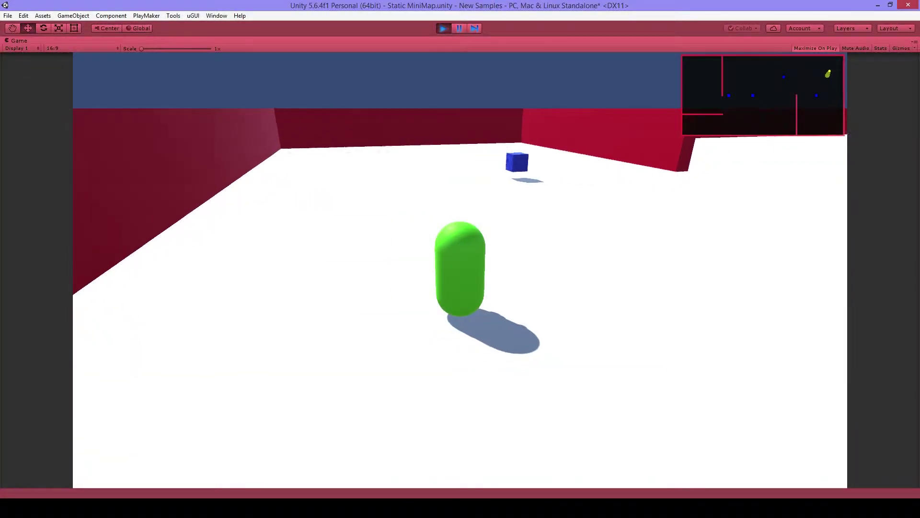
Step: Stop Play mode and open an enlarged PlayMaker state machine editor
left_click(443, 29)
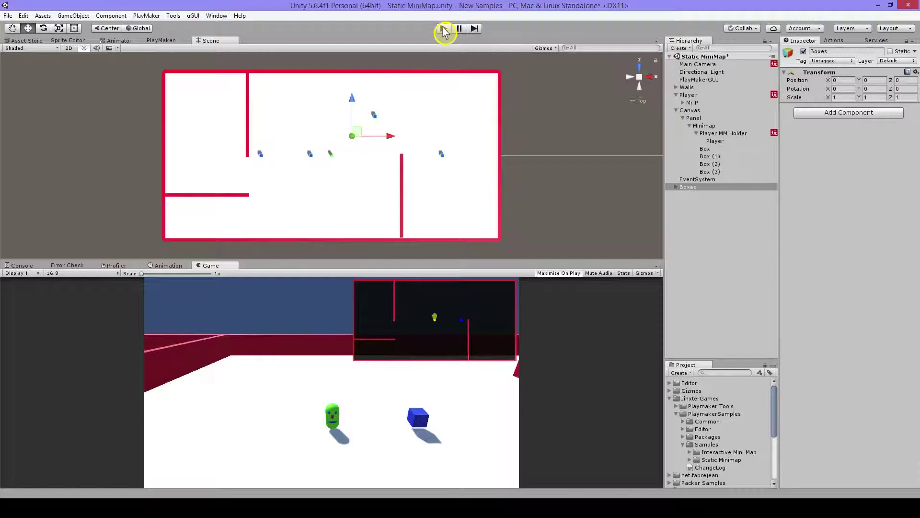
left_click(160, 41)
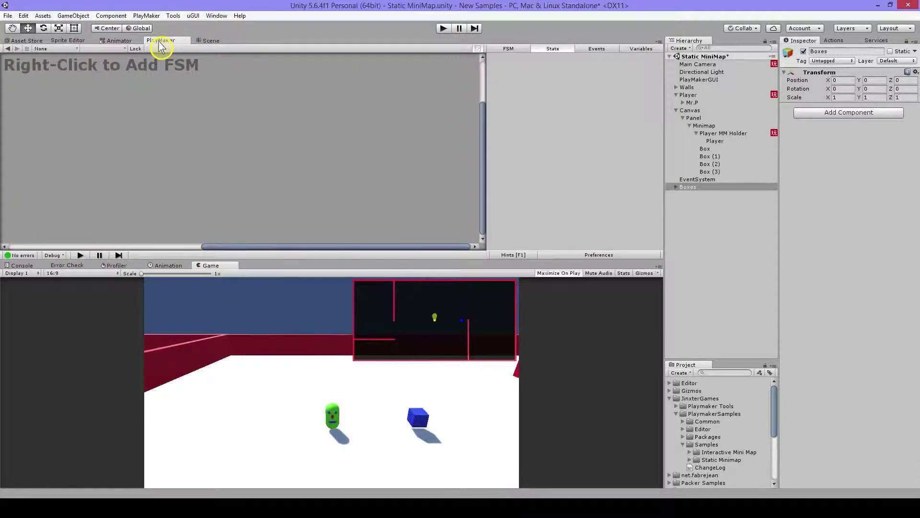
left_click_drag(245, 263, 254, 353)
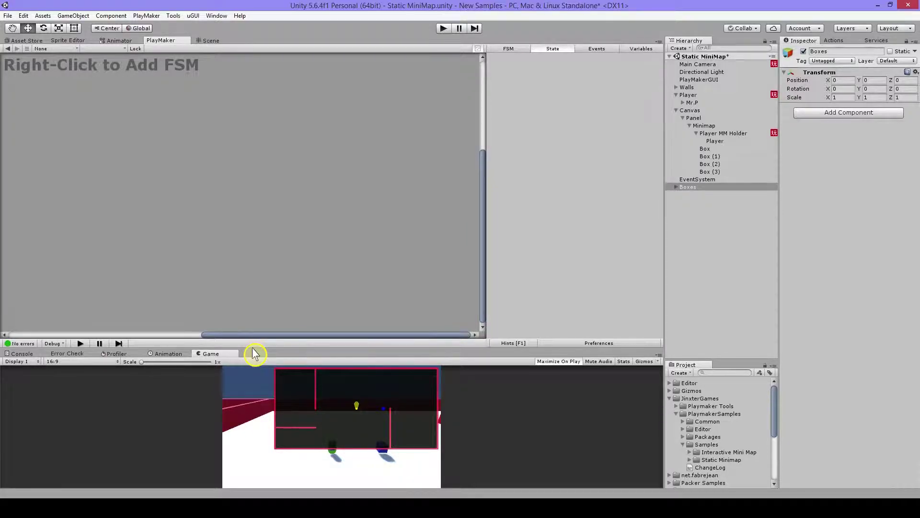
Step: View the FSMs of Main Camera, Player, and Player MM Holder's Position
left_click(695, 66)
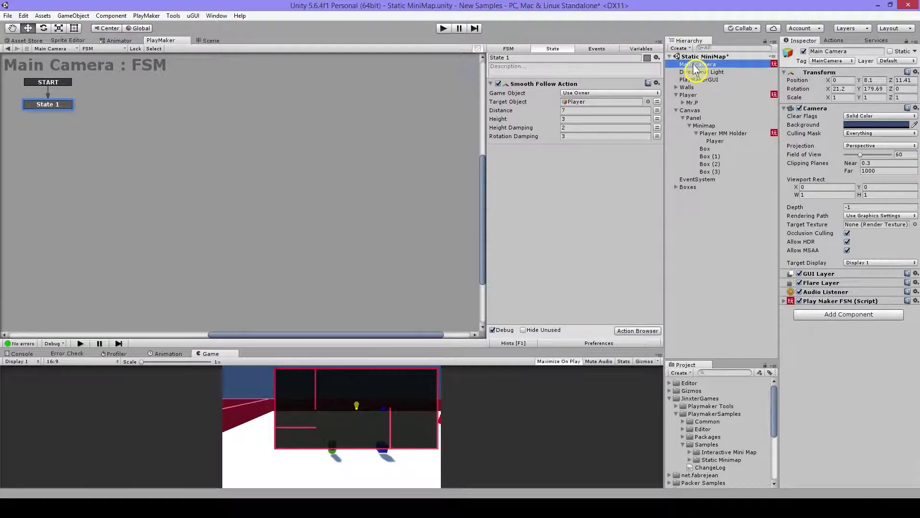
left_click(689, 96)
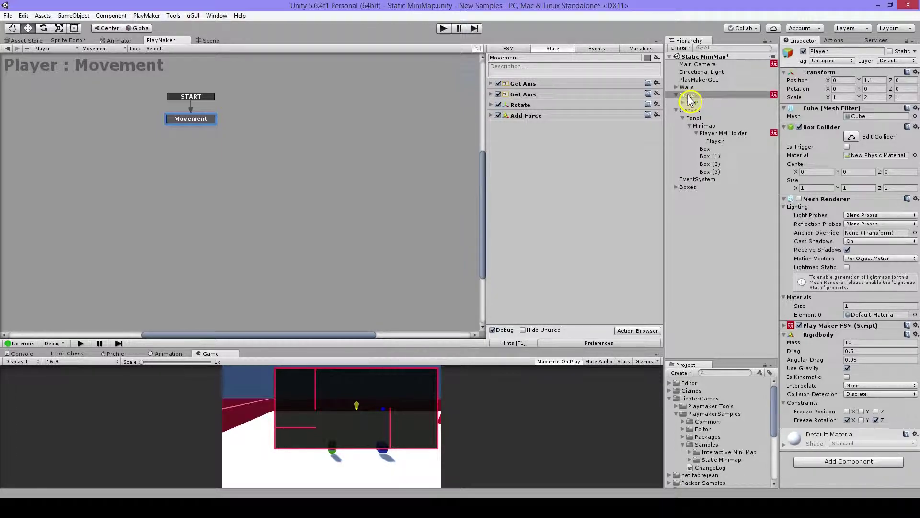
left_click(689, 97)
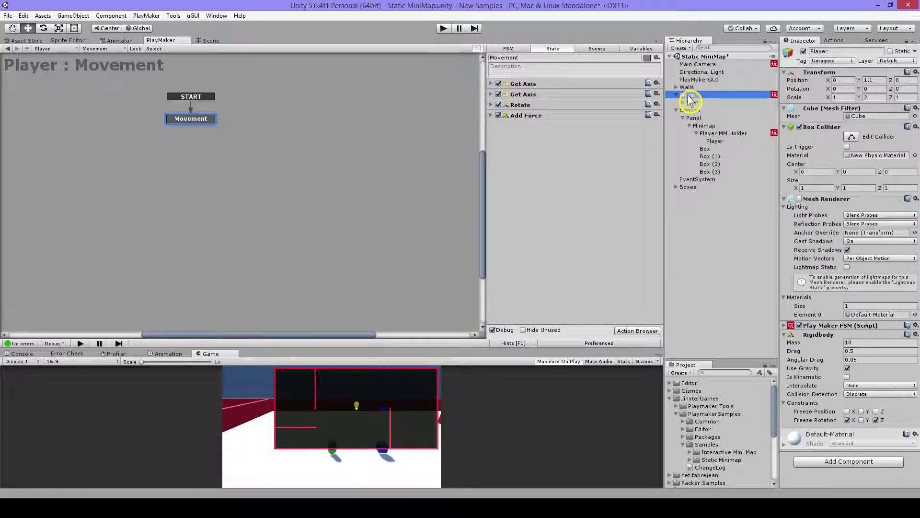
left_click(714, 133)
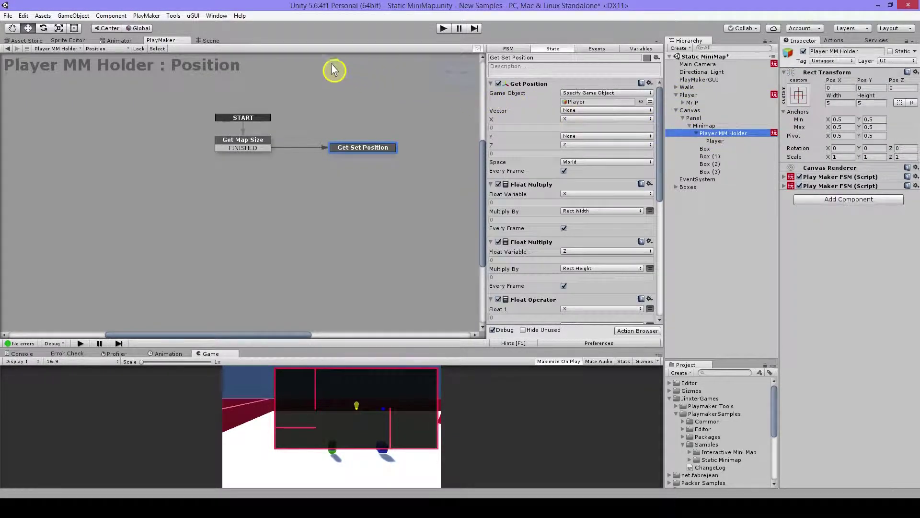
left_click(209, 41)
double_click(721, 134)
left_click(68, 49)
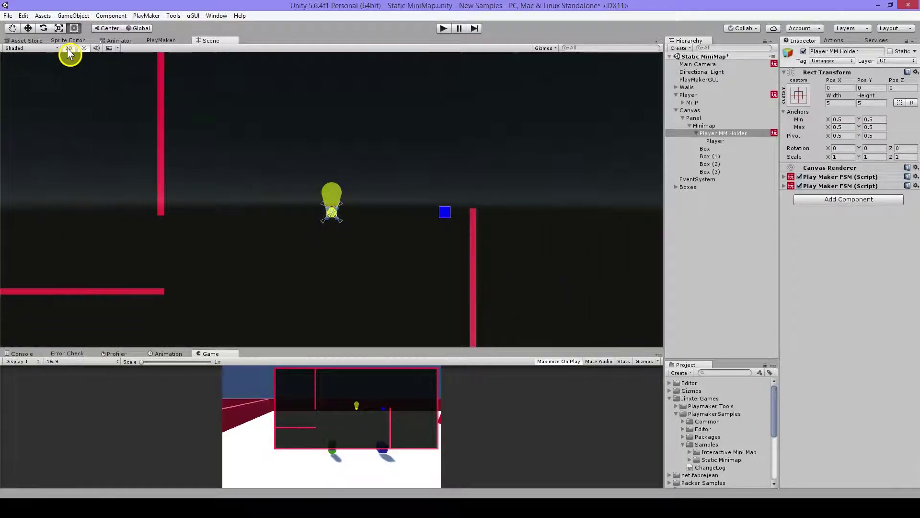
left_click(702, 127)
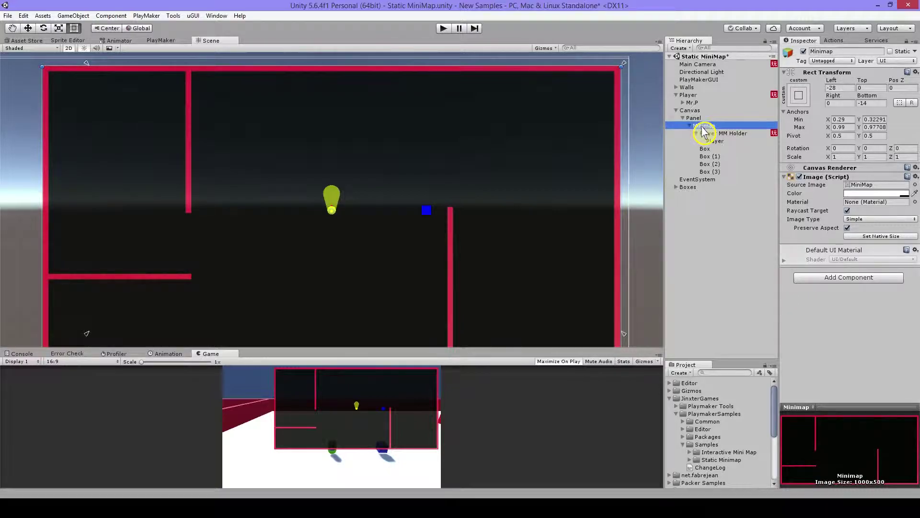
left_click(714, 135)
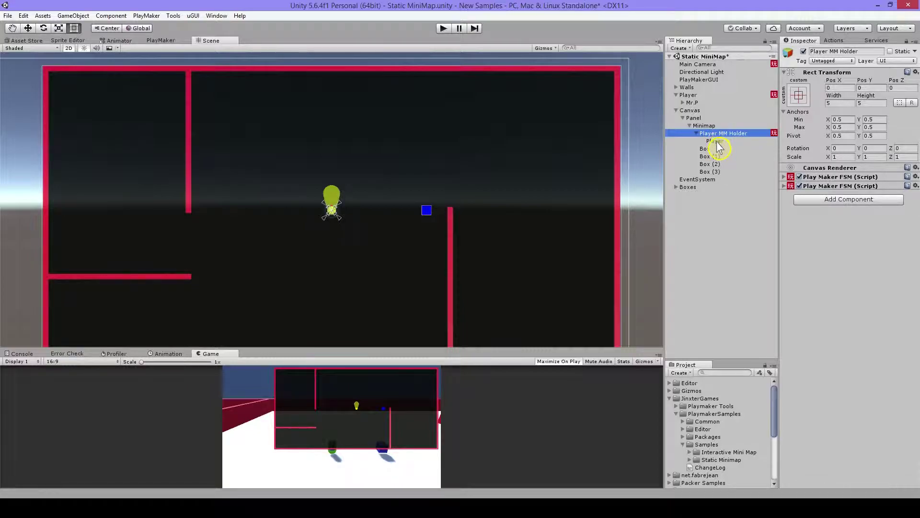
left_click(717, 142)
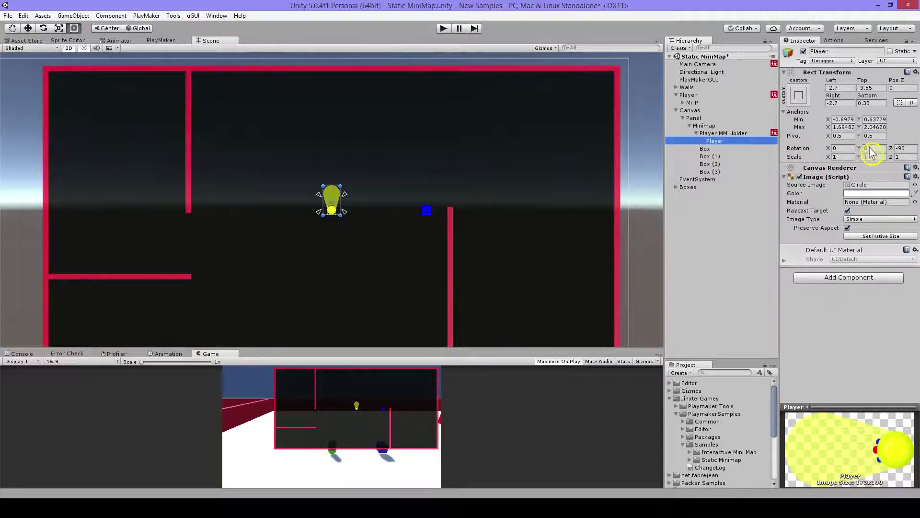
left_click(908, 149)
type("0")
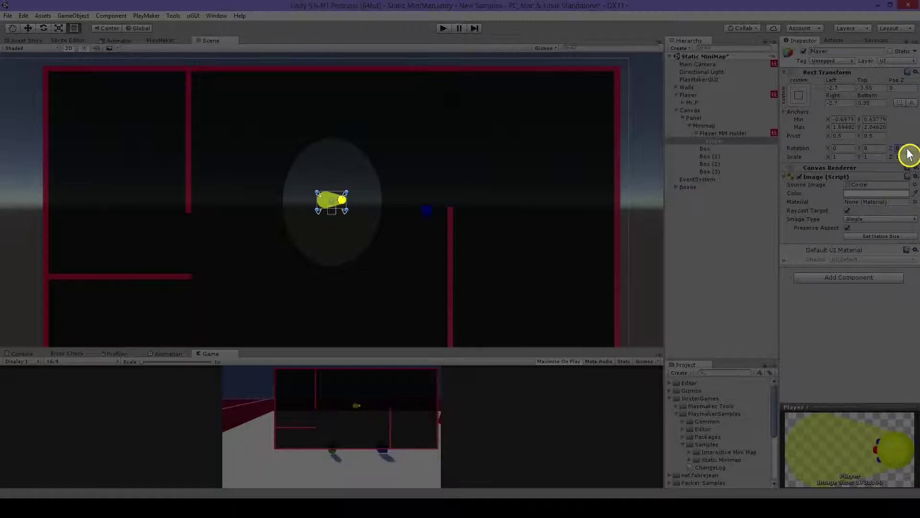
key("ctrl+z")
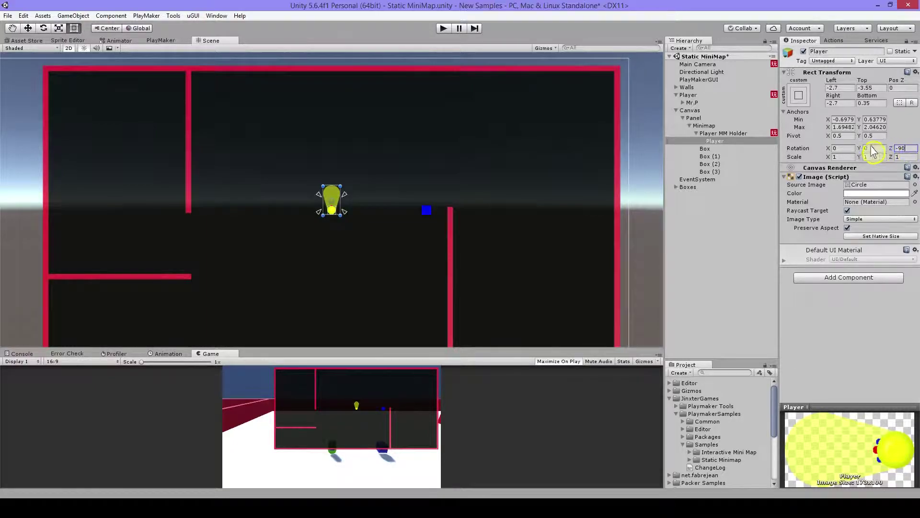
left_click(717, 134)
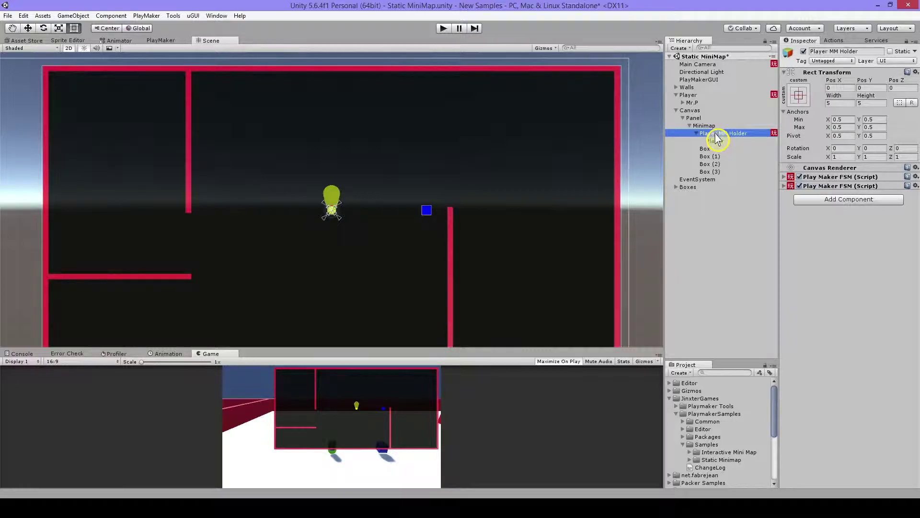
left_click(717, 140)
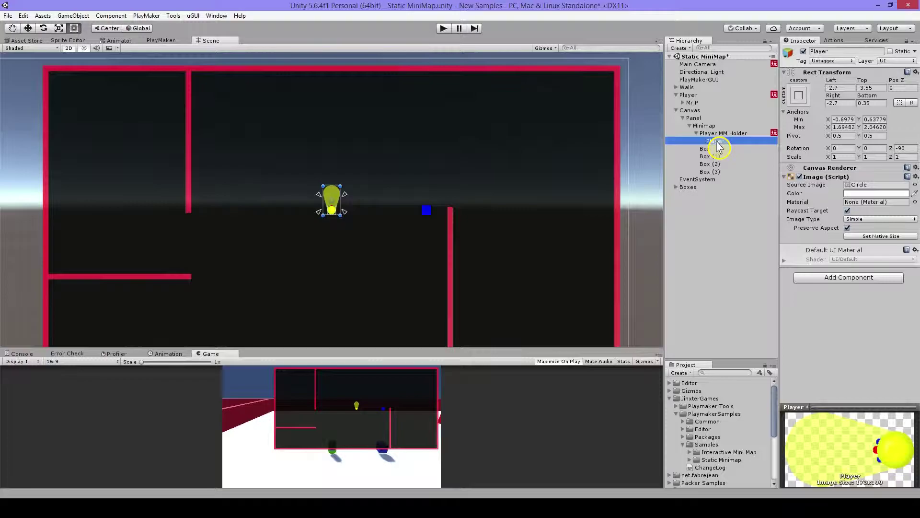
left_click(710, 135)
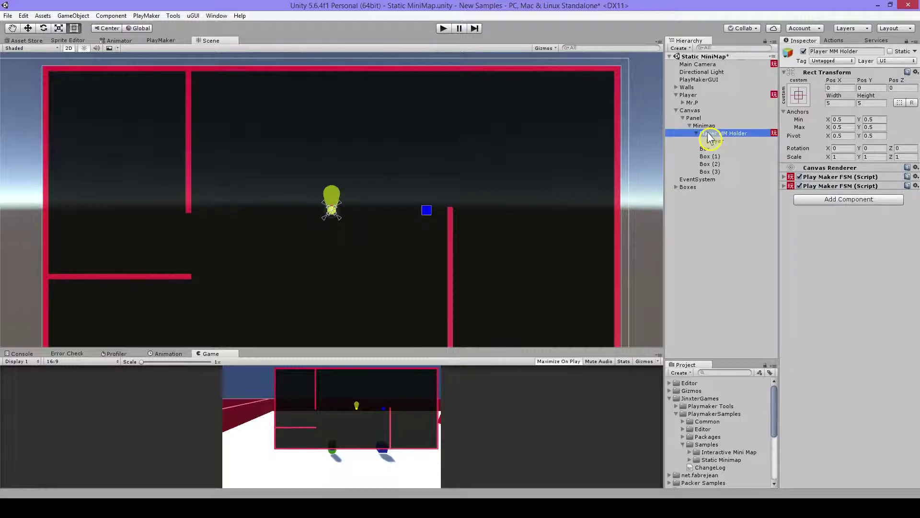
Step: Select the Minimap image and drag its left edge until Left reads -23.25
left_click(163, 42)
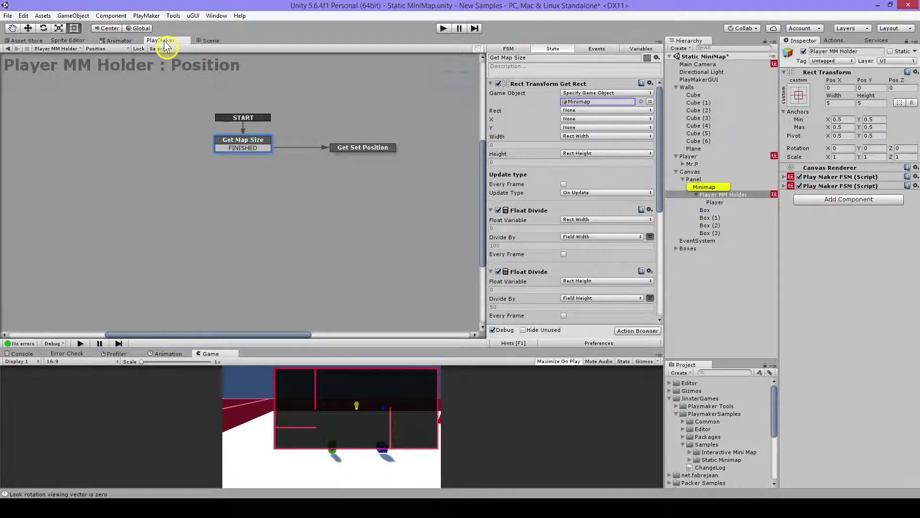
left_click(210, 41)
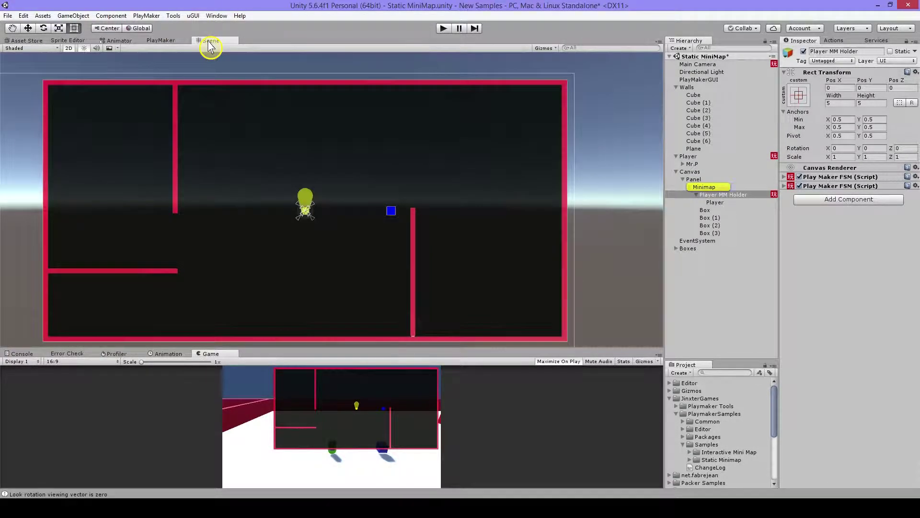
left_click(701, 188)
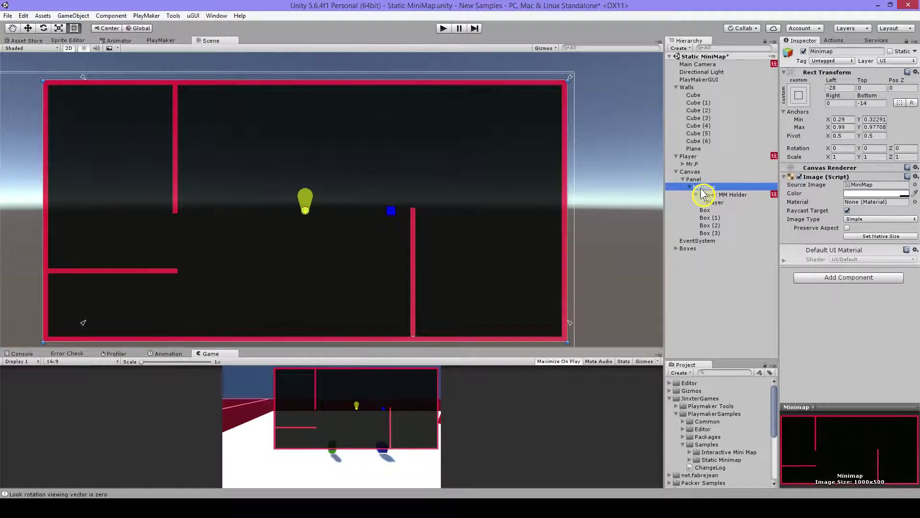
left_click_drag(44, 203, 253, 205)
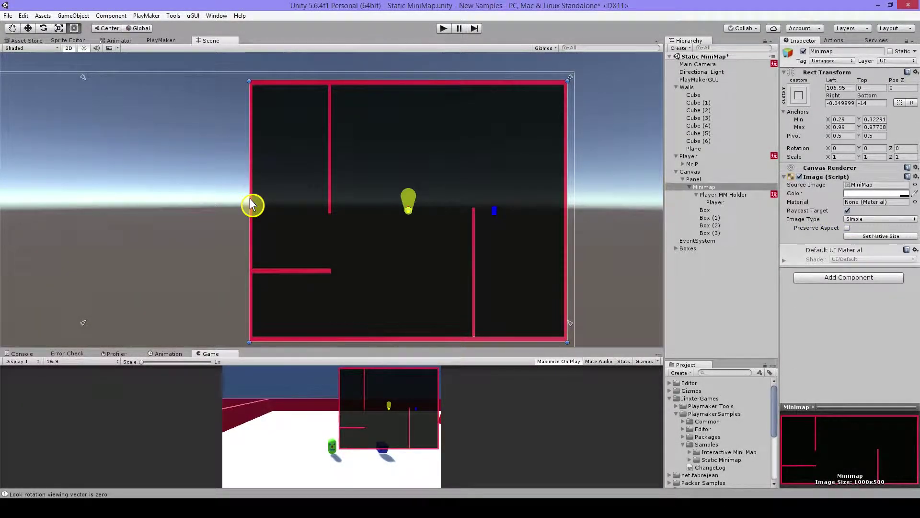
left_click_drag(253, 205, 58, 205)
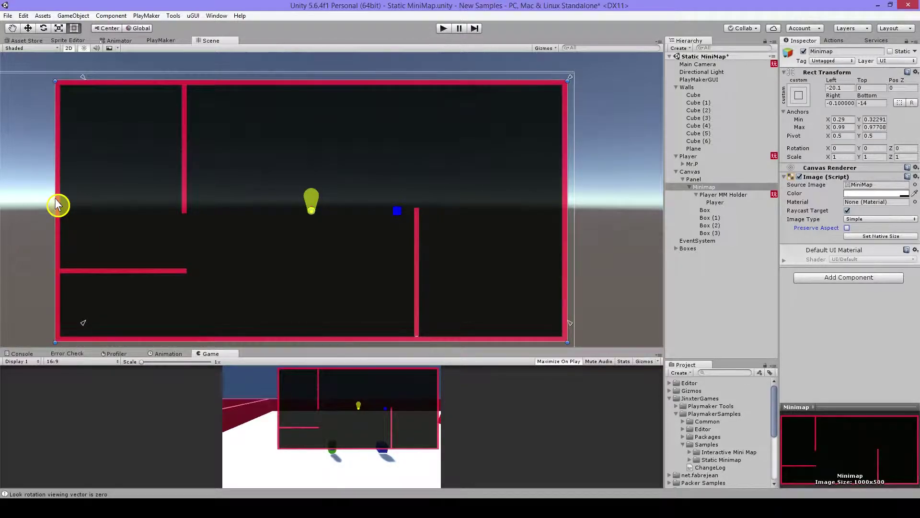
left_click_drag(58, 205, 52, 206)
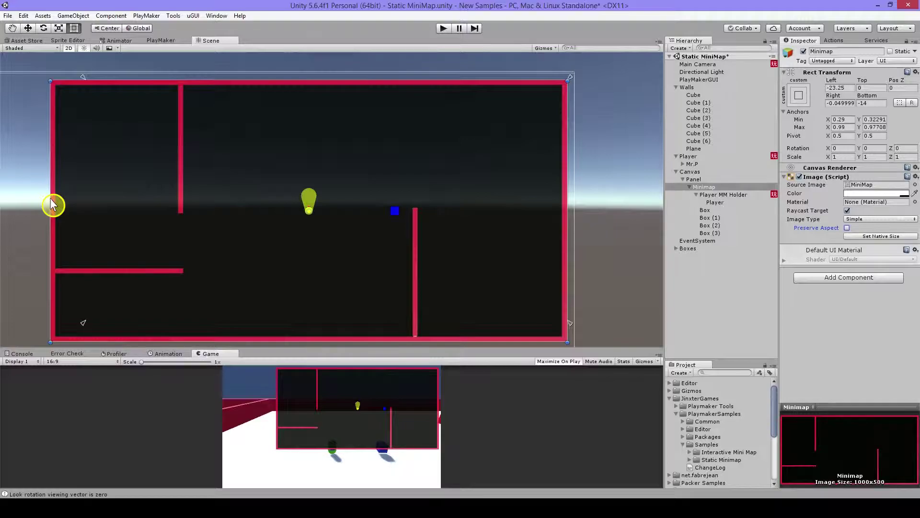
Step: Expand Player MM Holder's Position FSM: field 100 by 50, offsets X -0.05, Z -0.1
left_click(161, 41)
left_click(718, 195)
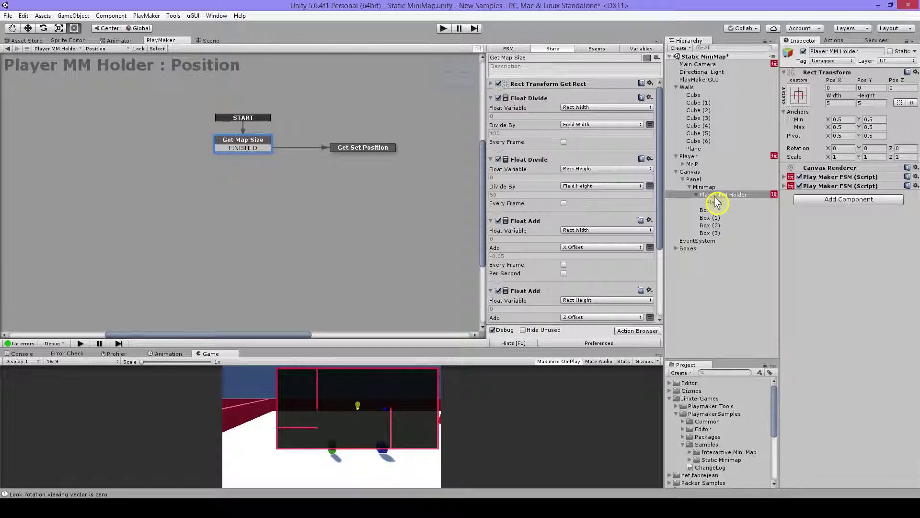
left_click(784, 186)
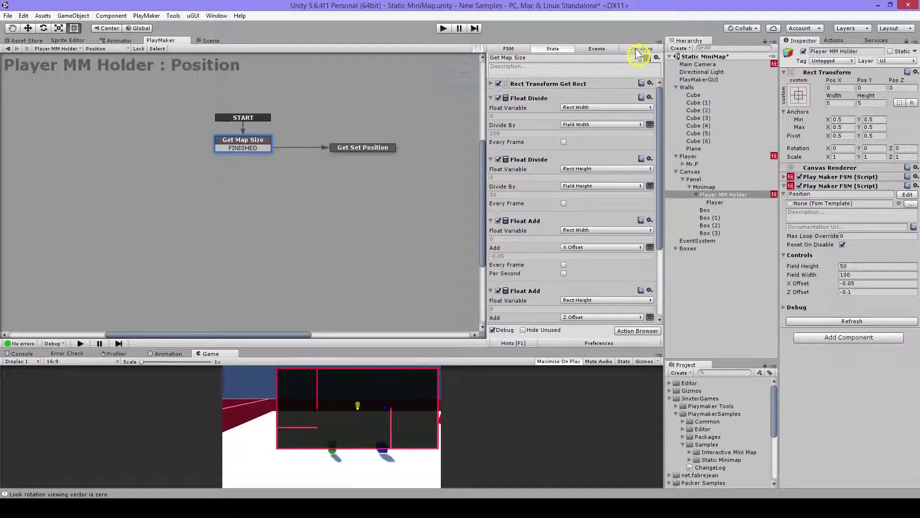
Step: Check the Position FSM's Z Offset variable, then return to Get Map Size's actions
left_click(638, 54)
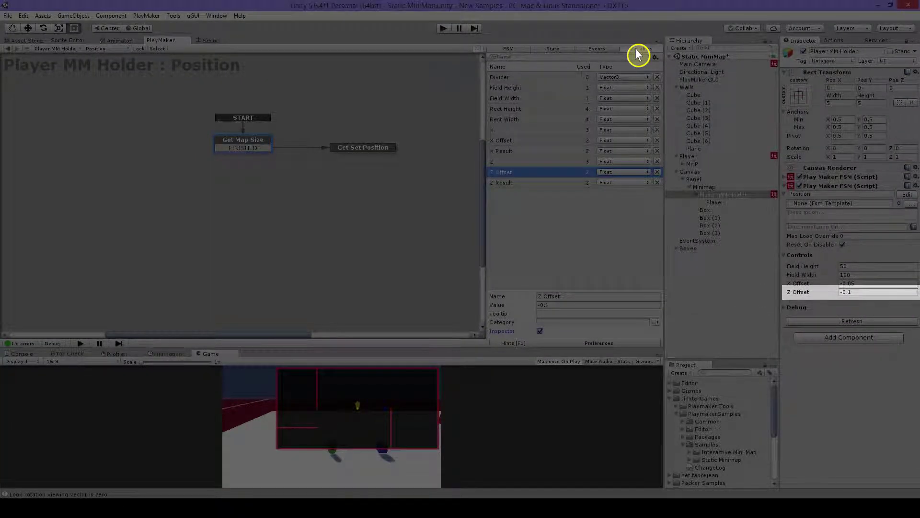
left_click(554, 50)
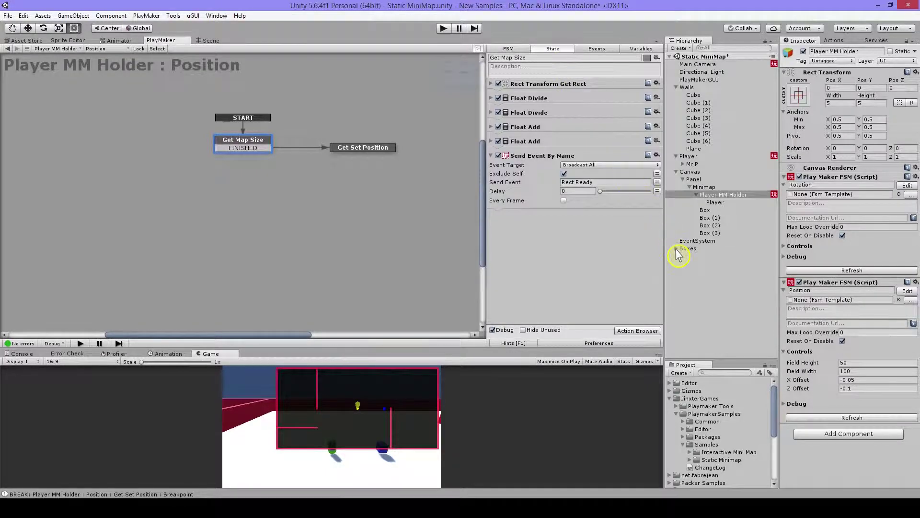
Step: View the box Cube's FSM, then select Get Set Position in Player MM Holder's graph
left_click(677, 248)
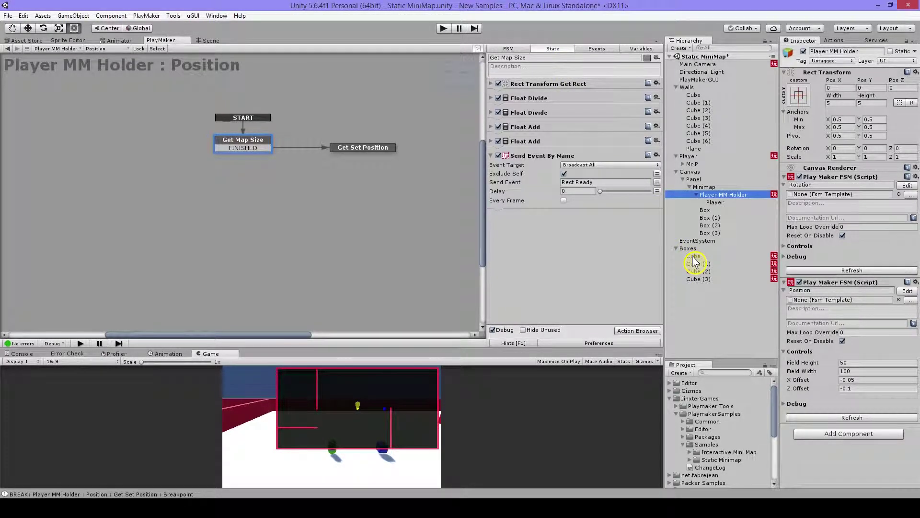
left_click(692, 256)
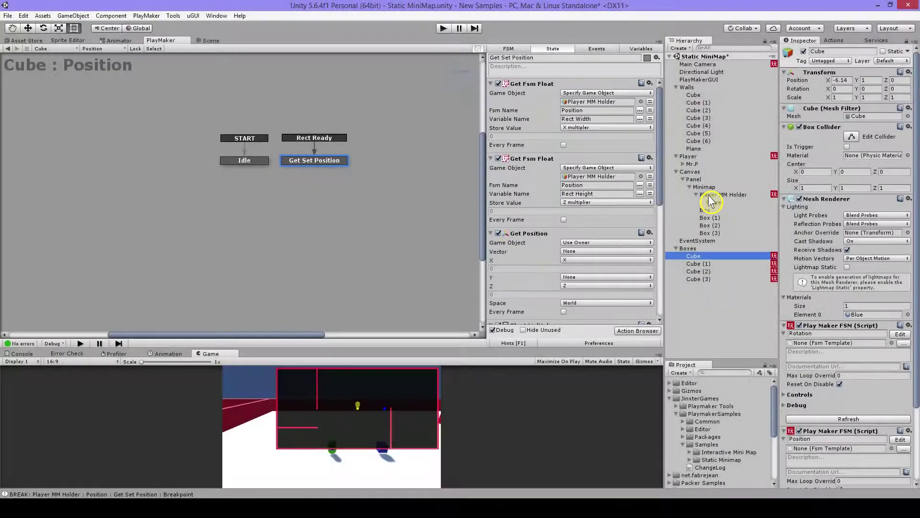
left_click(709, 194)
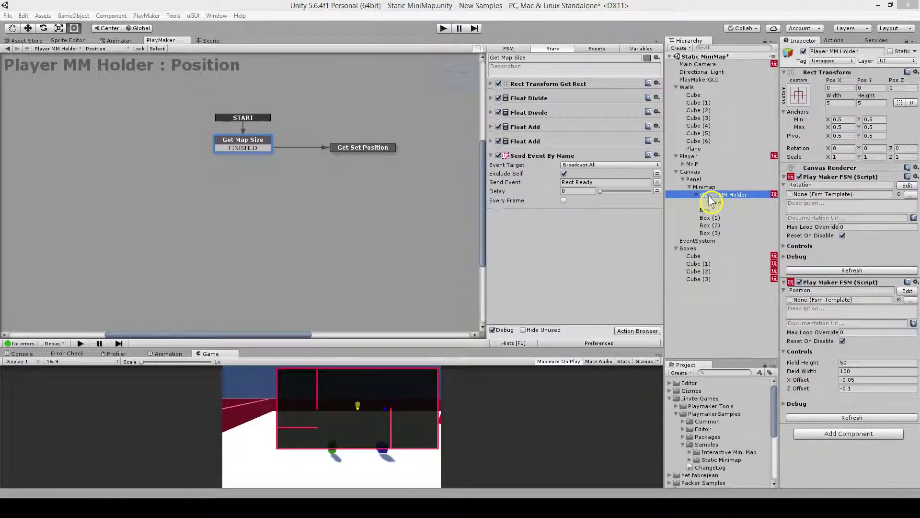
left_click(377, 150)
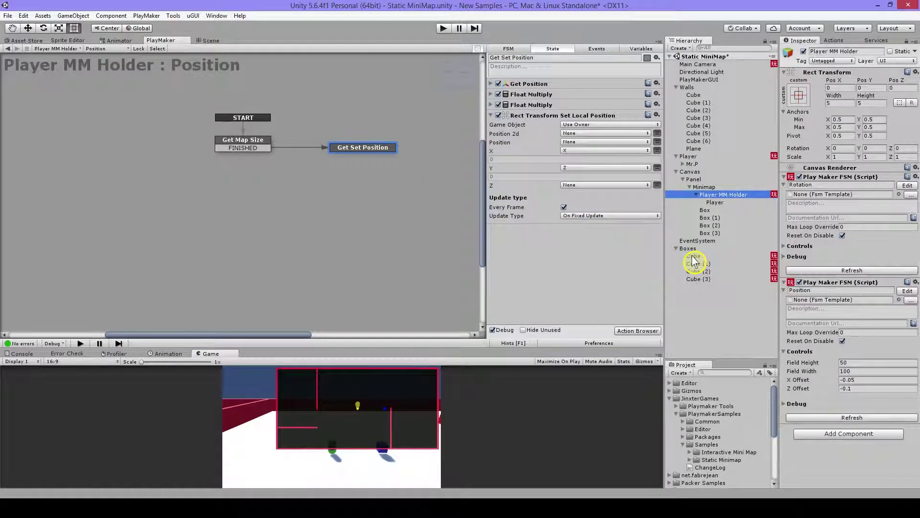
left_click(692, 256)
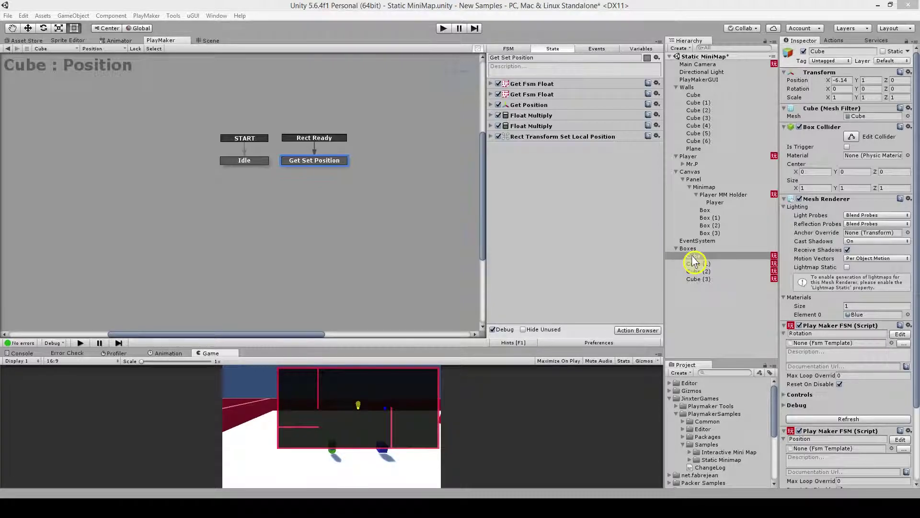
Step: Set Player MM Holder's X Offset and Z Offset both to 0
left_click(709, 195)
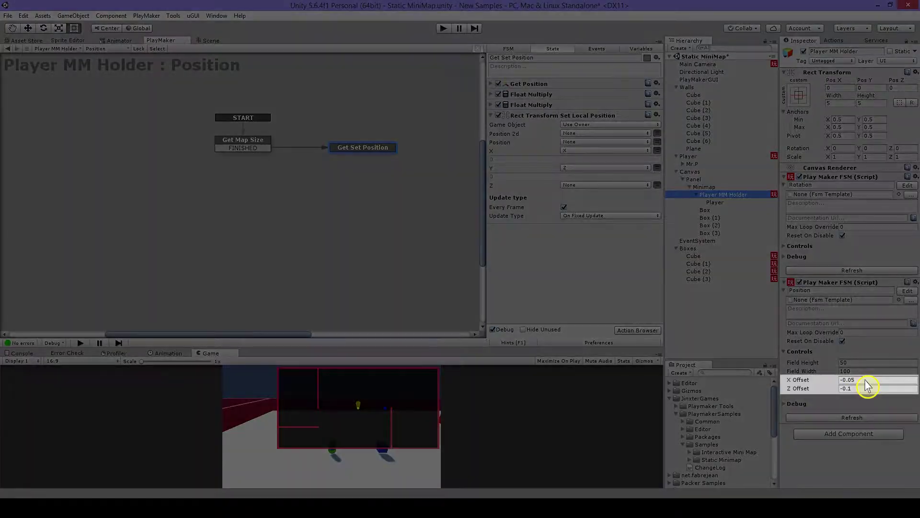
left_click(866, 380)
type("0")
key("Tab")
type("0")
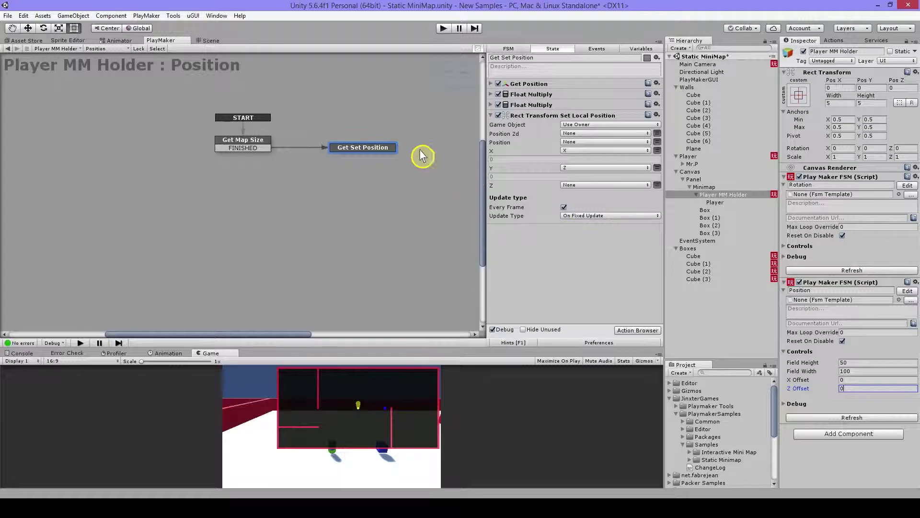
Step: Move the Player sphere into the maze's top-left corner, to X -48.99, Z 23.991
left_click(210, 43)
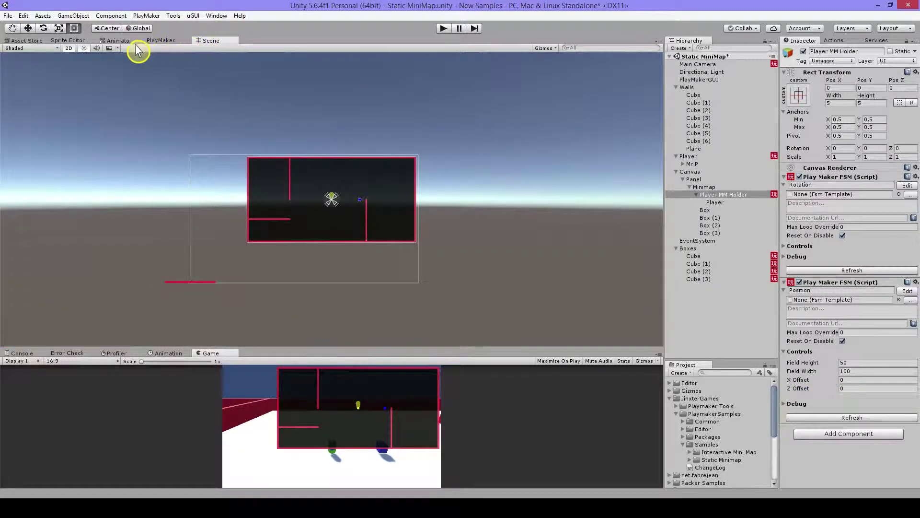
left_click(68, 47)
key("w")
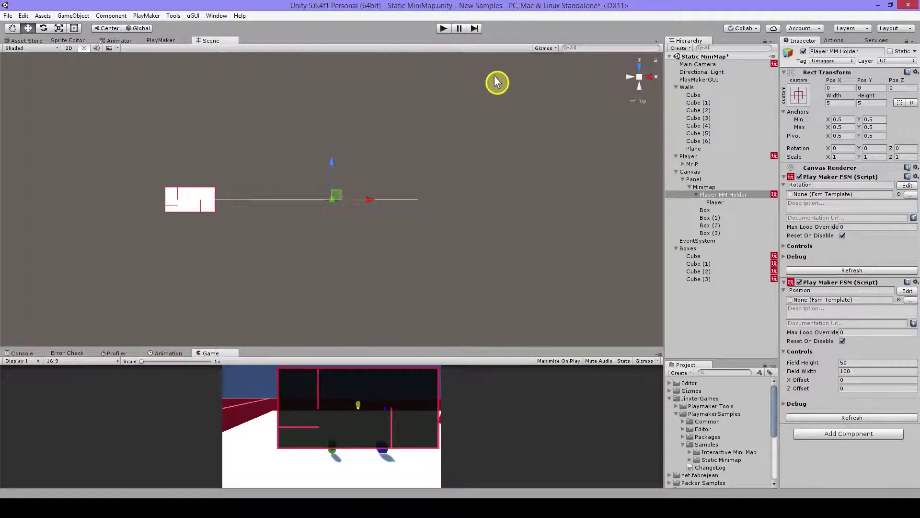
double_click(688, 88)
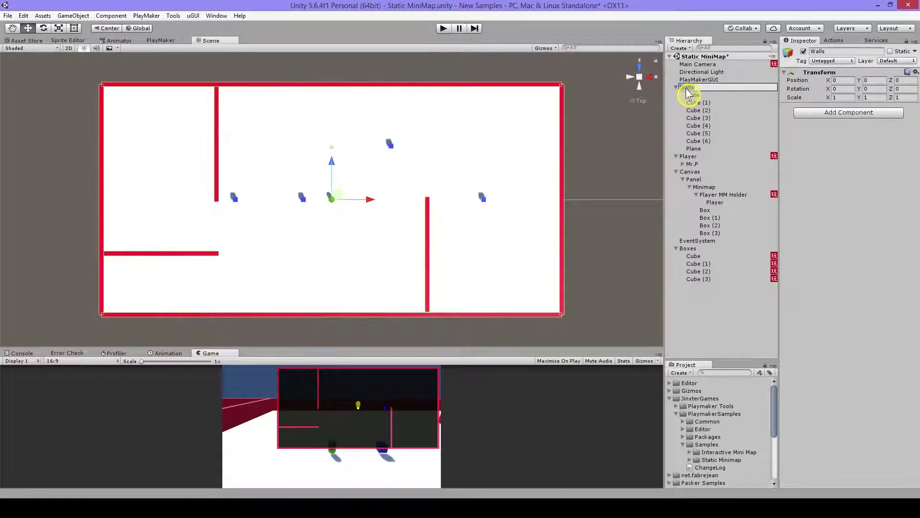
left_click(693, 157)
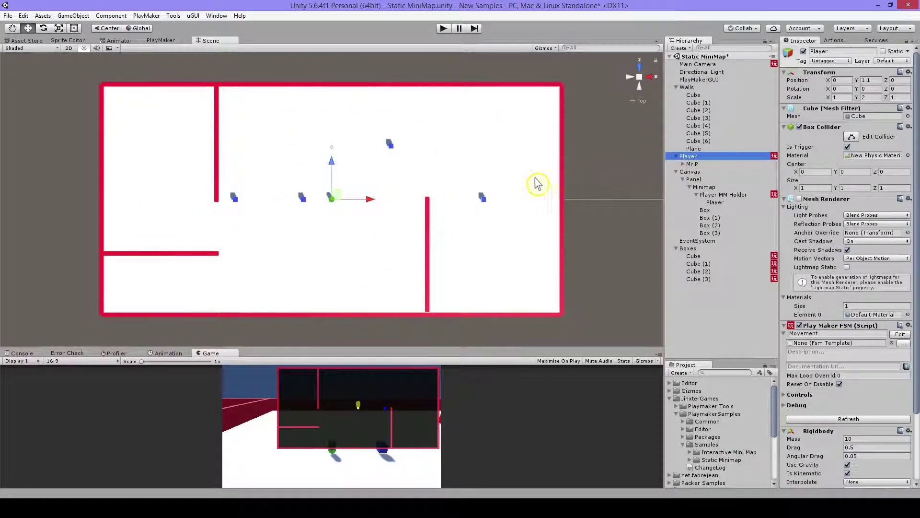
left_click_drag(371, 207, 146, 203)
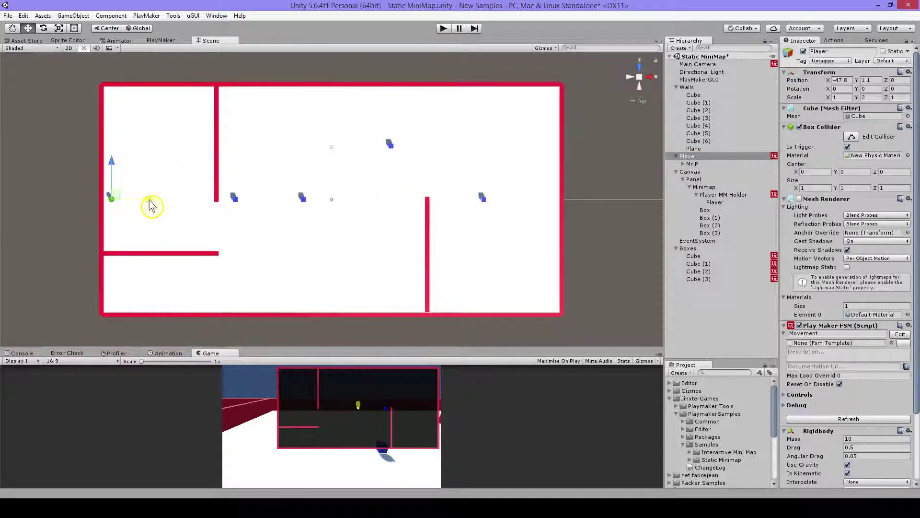
left_click_drag(113, 165, 109, 61)
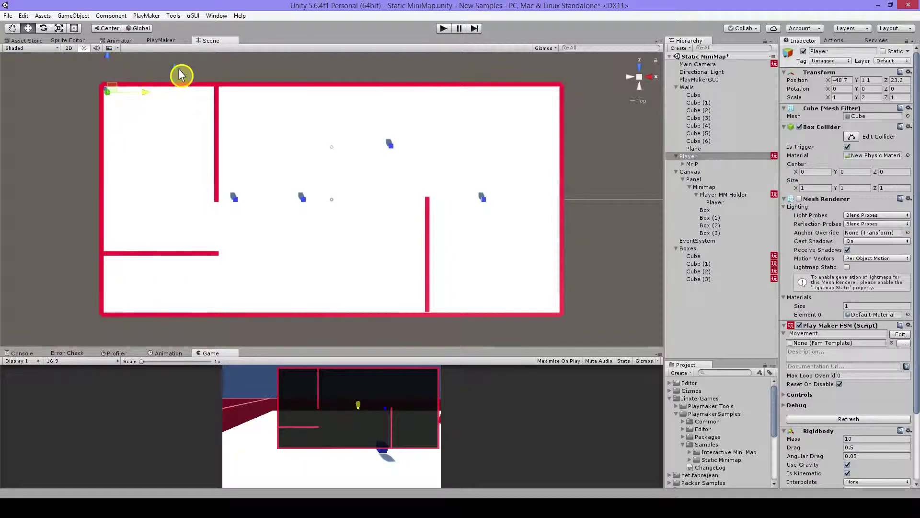
double_click(689, 156)
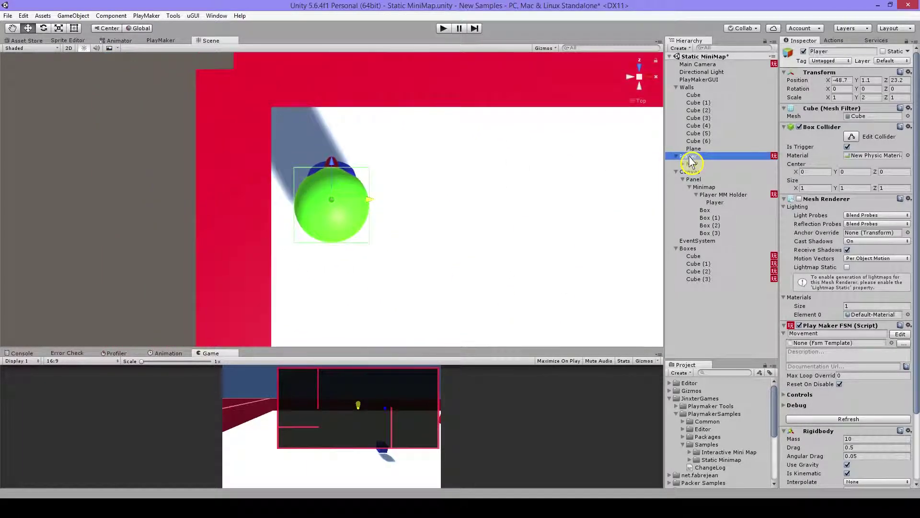
left_click_drag(332, 164, 332, 107)
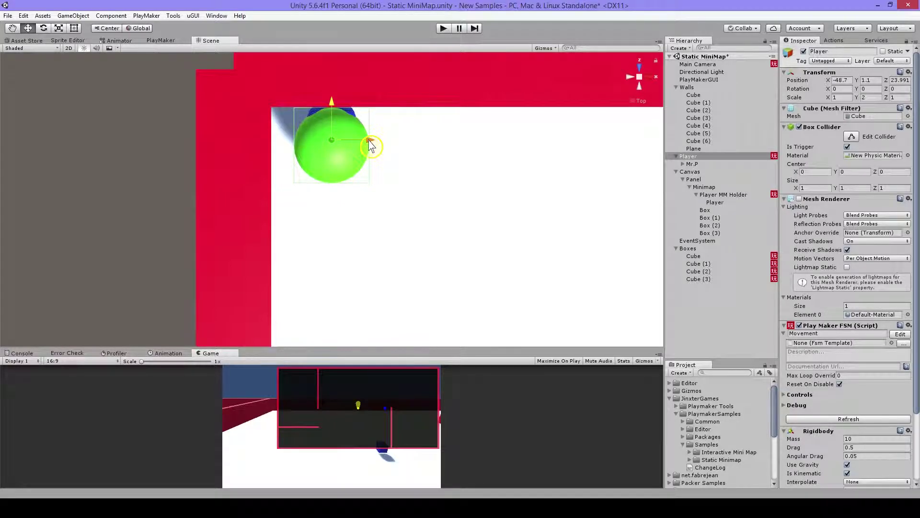
left_click_drag(370, 144, 350, 146)
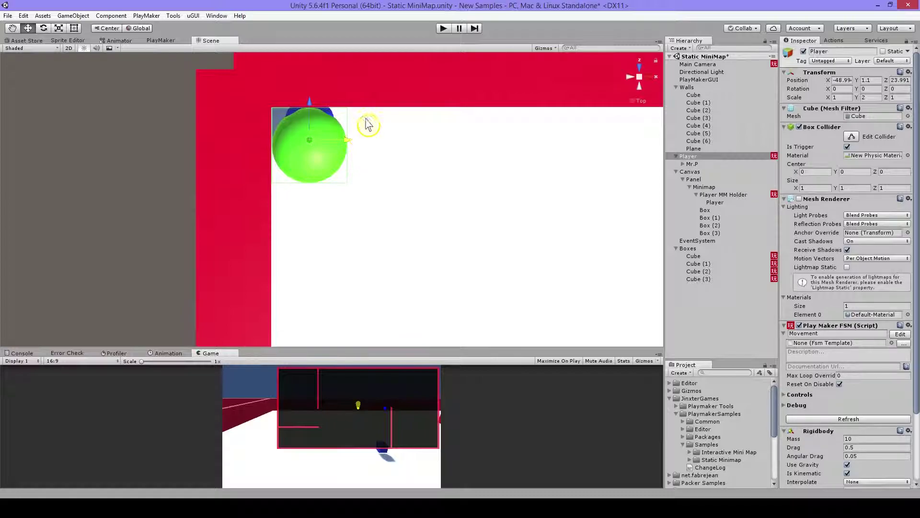
Step: Run the scene, frame the Player MM Holder marker in a 2D Scene view, then stop
left_click(443, 28)
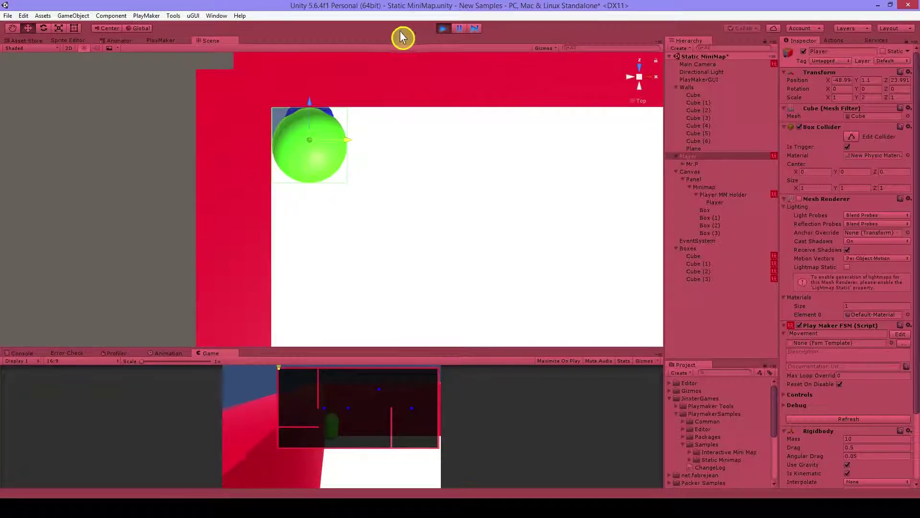
left_click(68, 49)
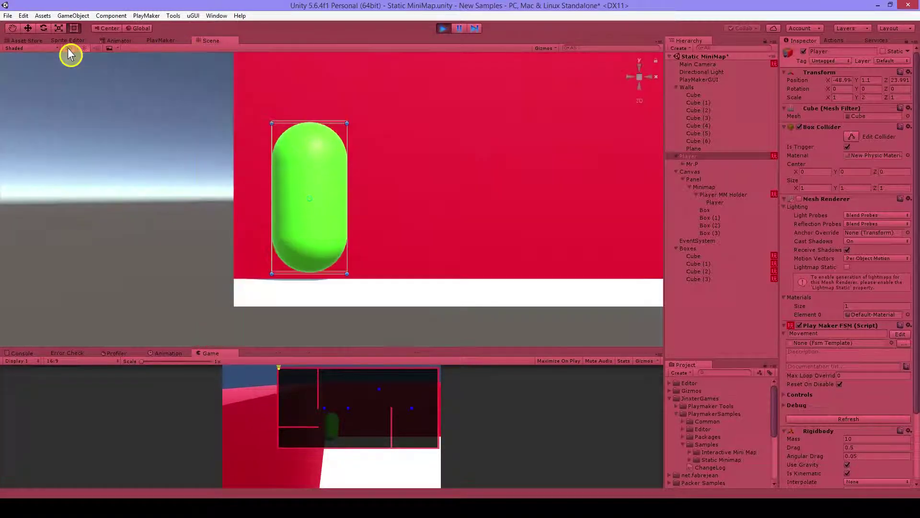
left_click(705, 188)
left_click(717, 195)
double_click(717, 195)
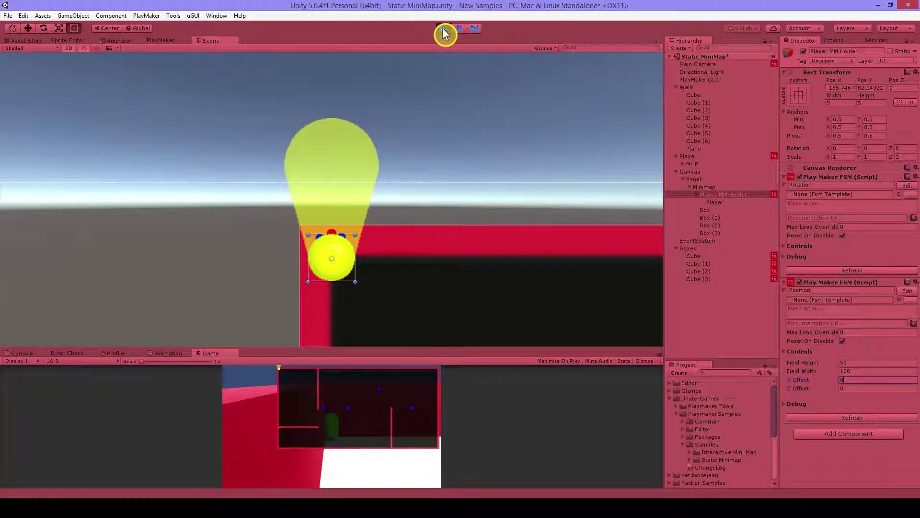
left_click(443, 29)
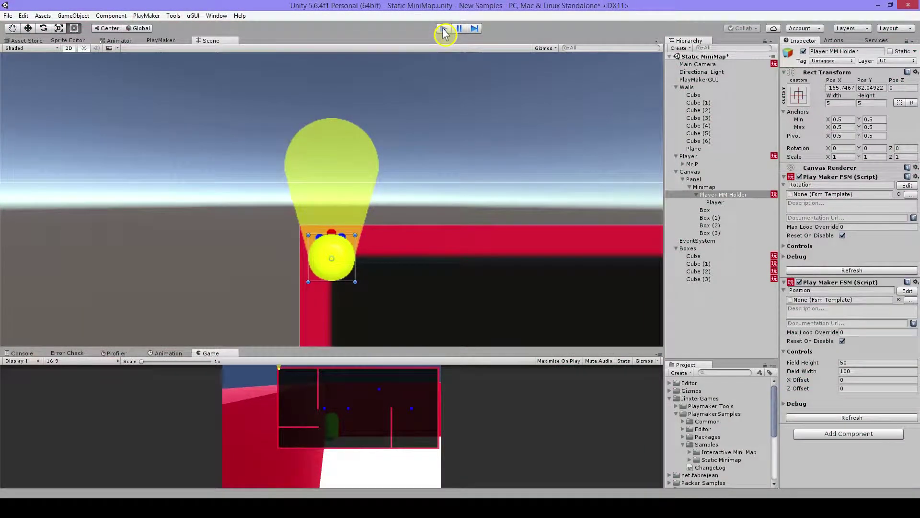
Step: Copy Get Map Size's five map-size actions and paste them before Get Position in Get Set Position
left_click(160, 41)
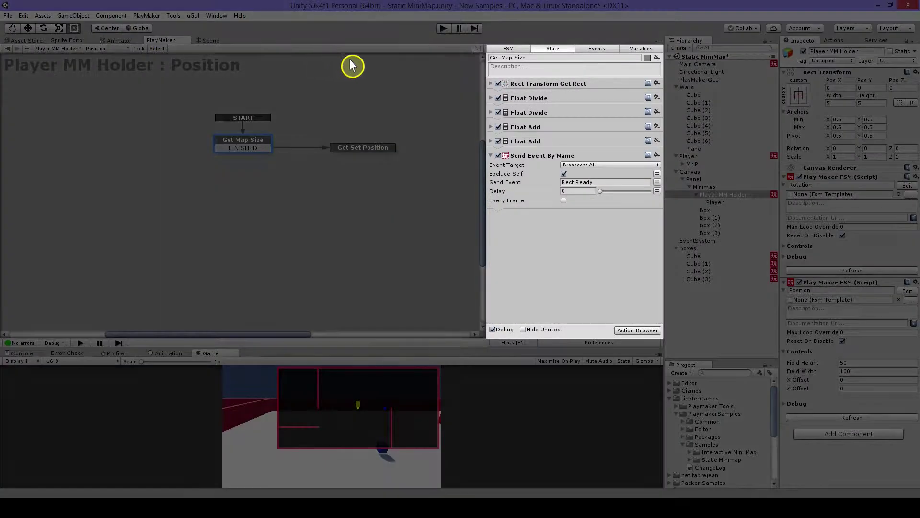
left_click(607, 89)
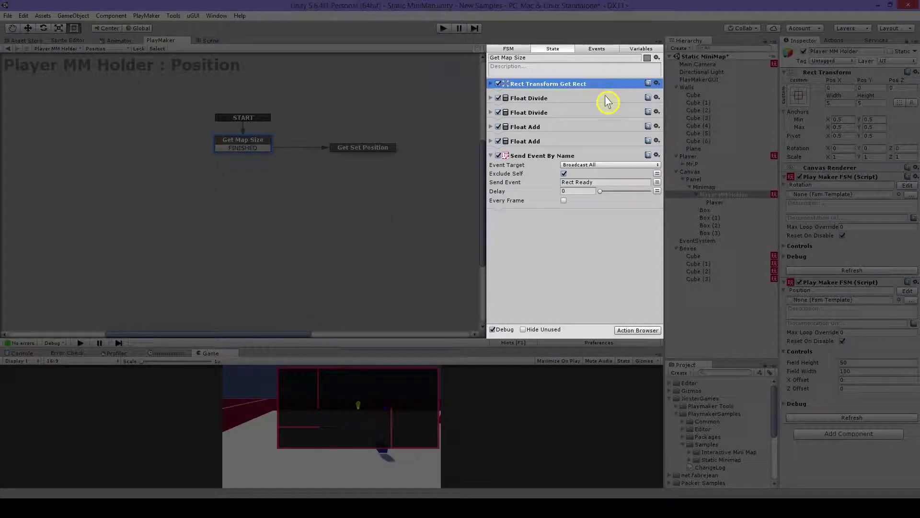
left_click(608, 144, "shift")
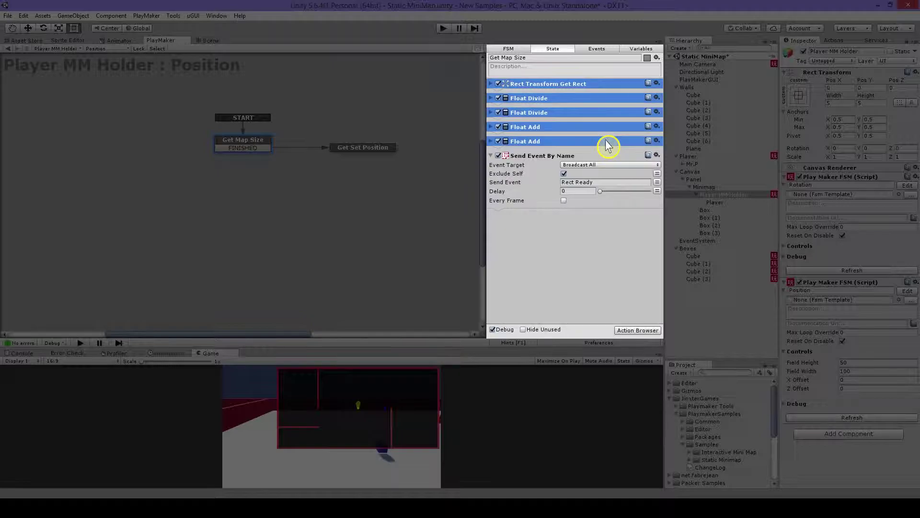
left_click(373, 152)
right_click(542, 86)
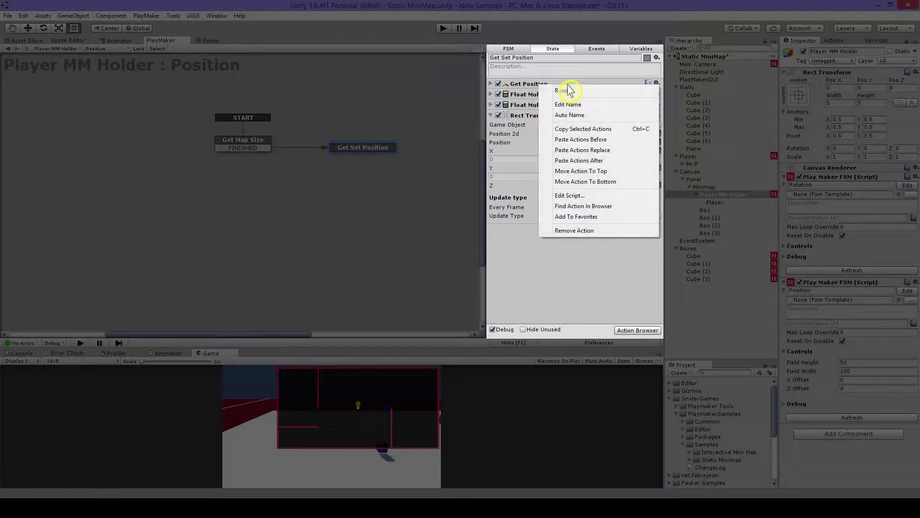
left_click(587, 140)
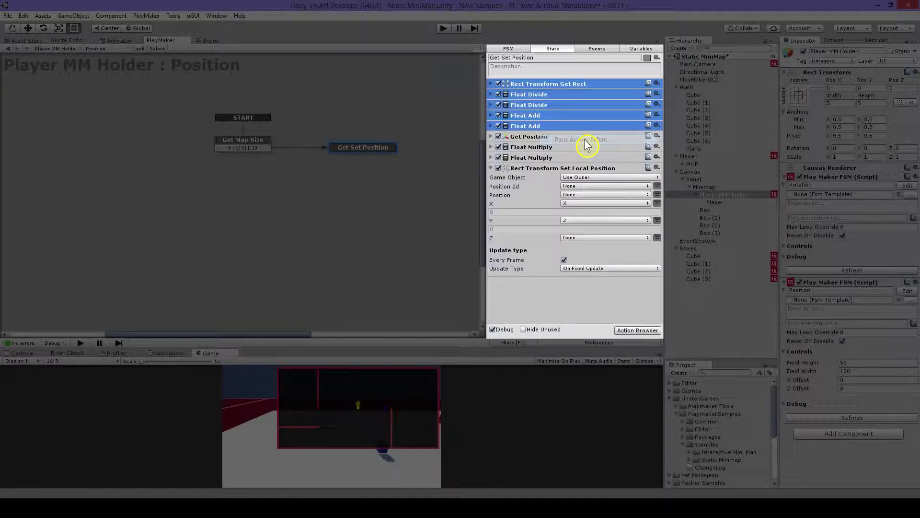
Step: Tick Every Frame on the first Float Divide and on Rect Transform Get Rect
left_click(491, 126)
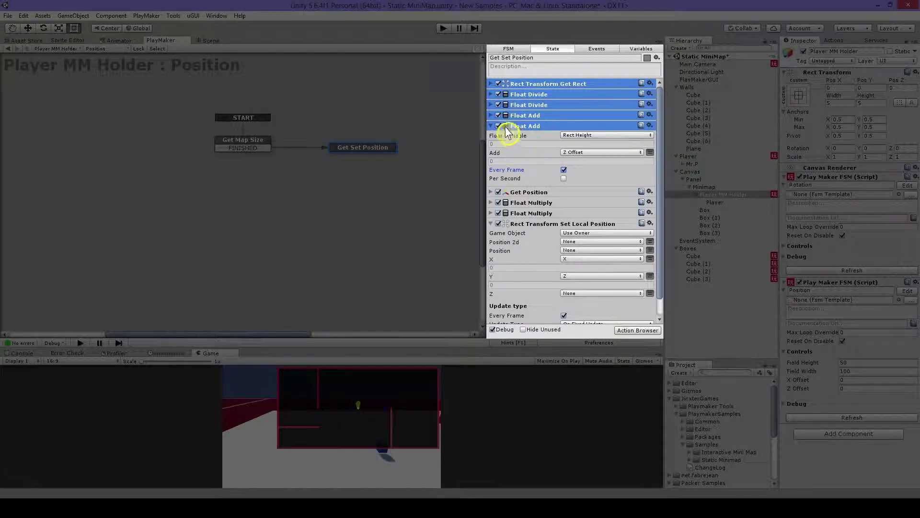
left_click(491, 116)
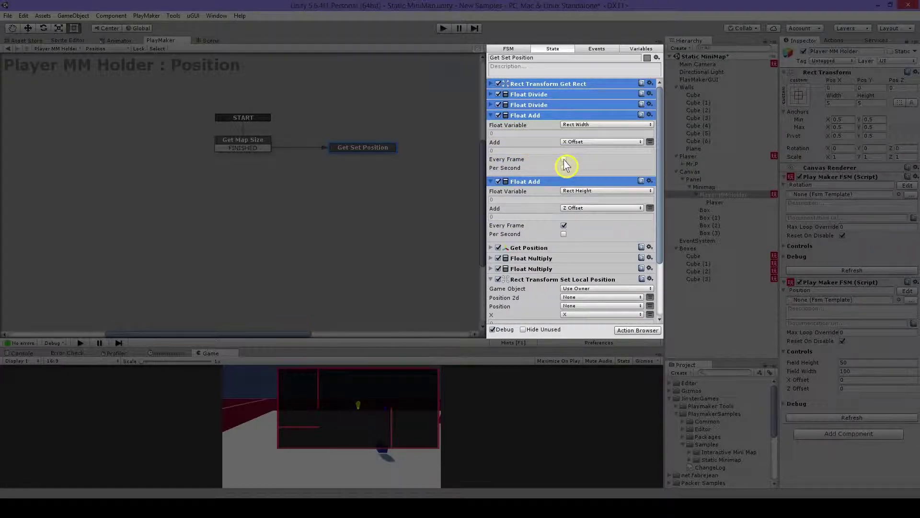
left_click(491, 105)
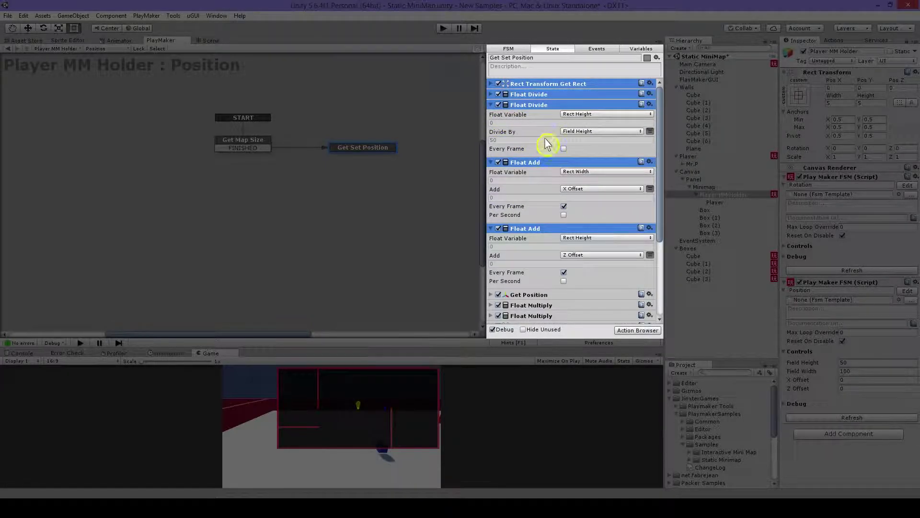
left_click(491, 94)
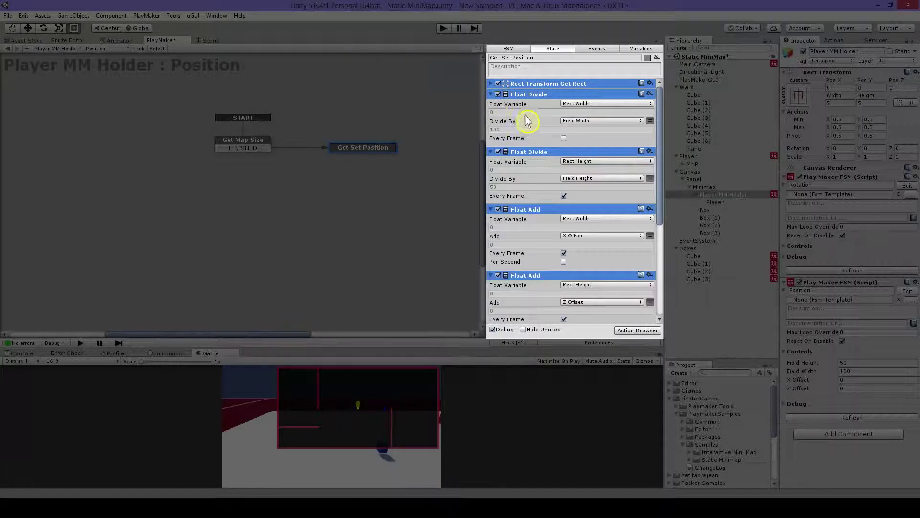
left_click(564, 138)
left_click(491, 84)
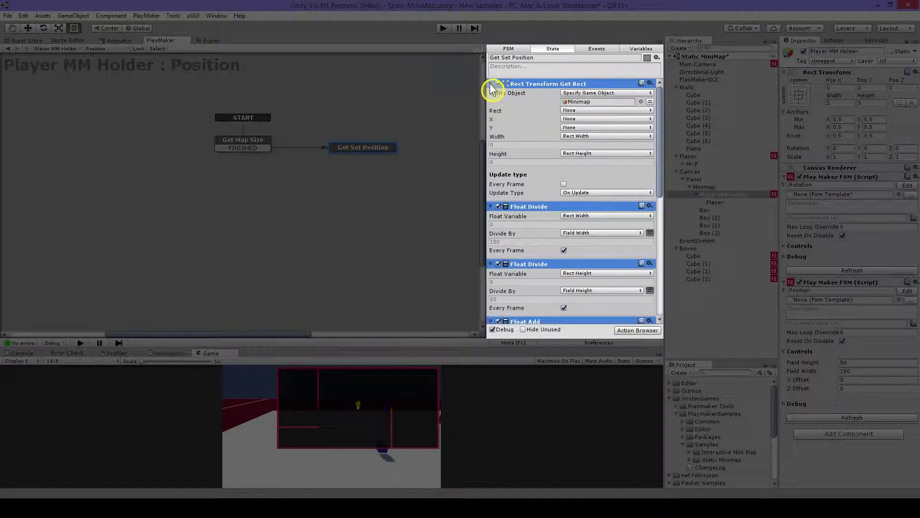
left_click(564, 185)
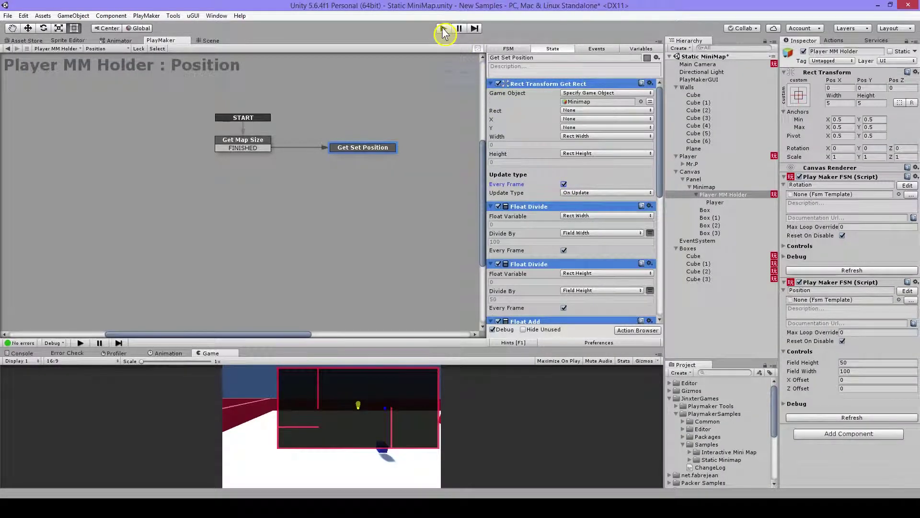
Step: Run the scene, try X Offset values until settling on -0.05, and set Z Offset to -0.1
left_click(443, 29)
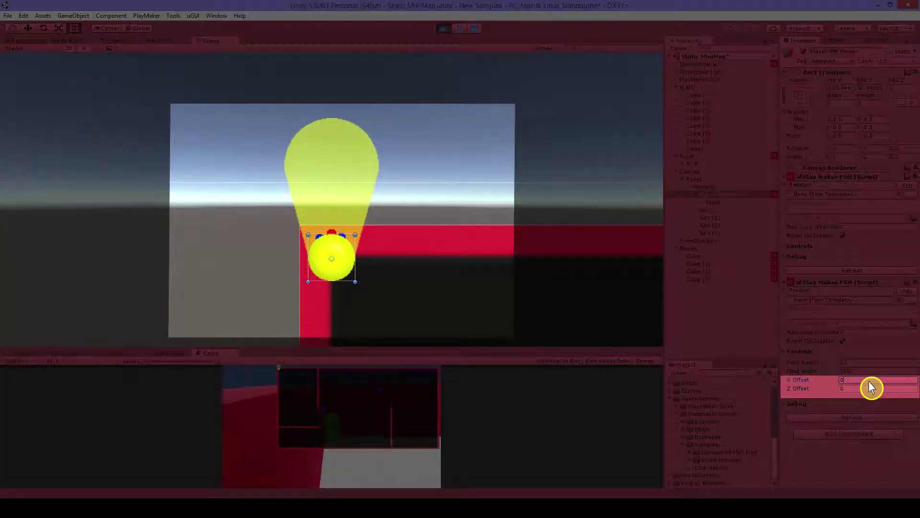
type(".21")
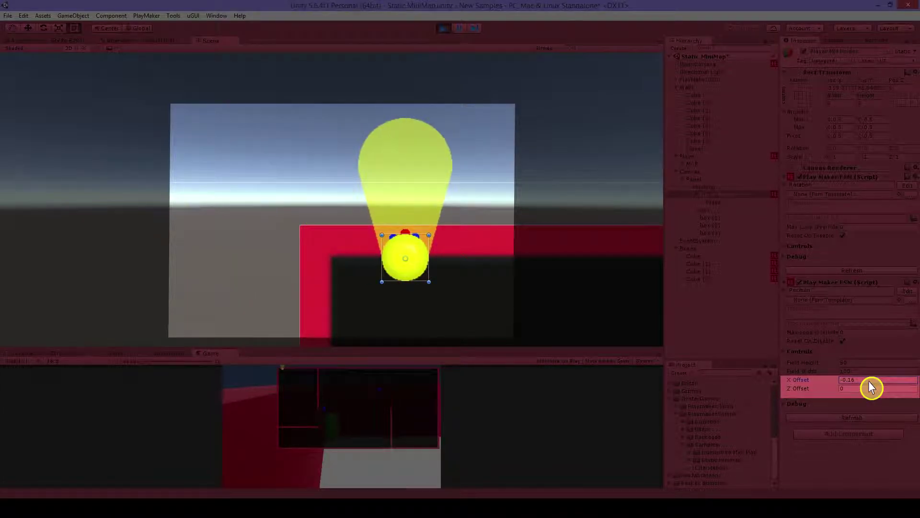
key("ctrl+a")
type("-0.16")
type("-")
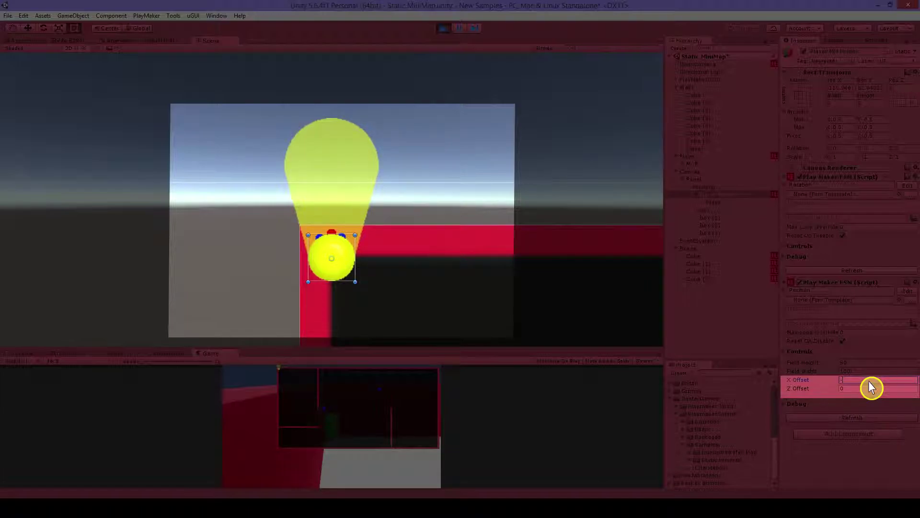
type("1")
key("BackSpace")
type(".1")
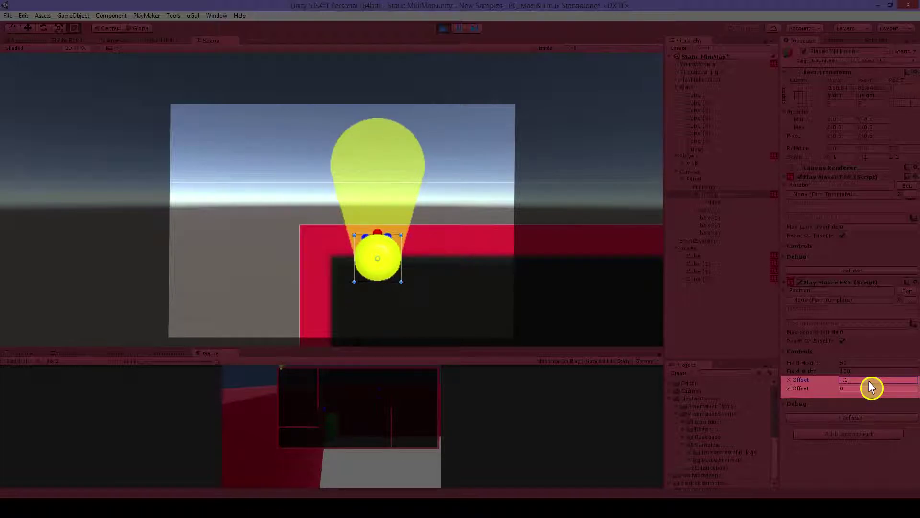
key("BackSpace")
key("BackSpace")
type(".05")
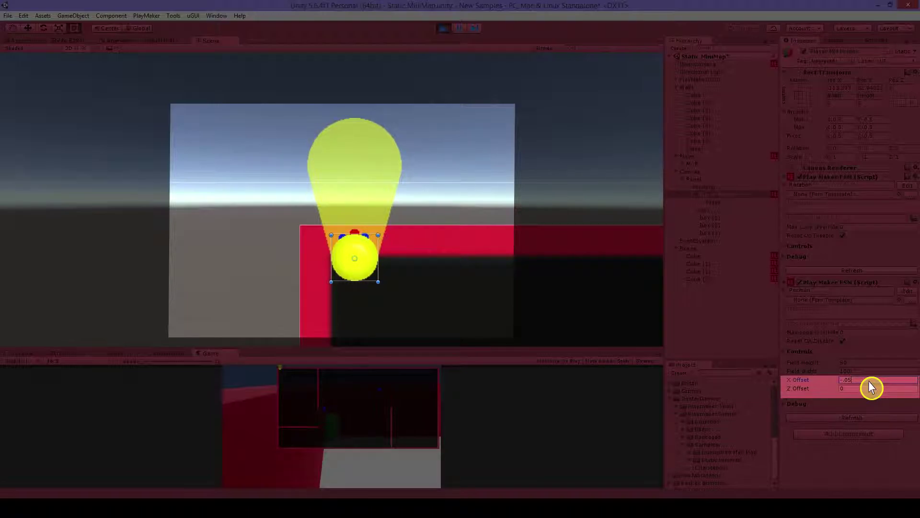
key("Tab")
type("-1")
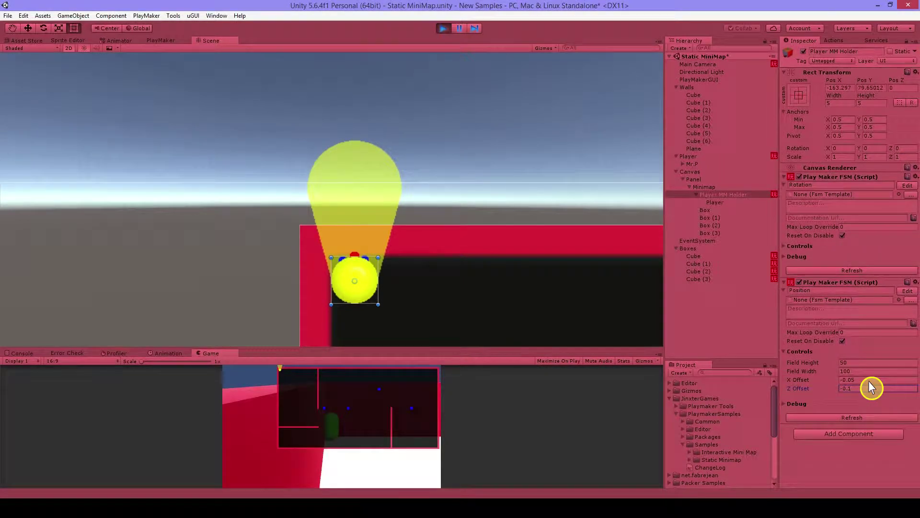
Step: Frame Minimap and Player MM Holder in the Scene view to compare them, then exit Play mode
double_click(703, 187)
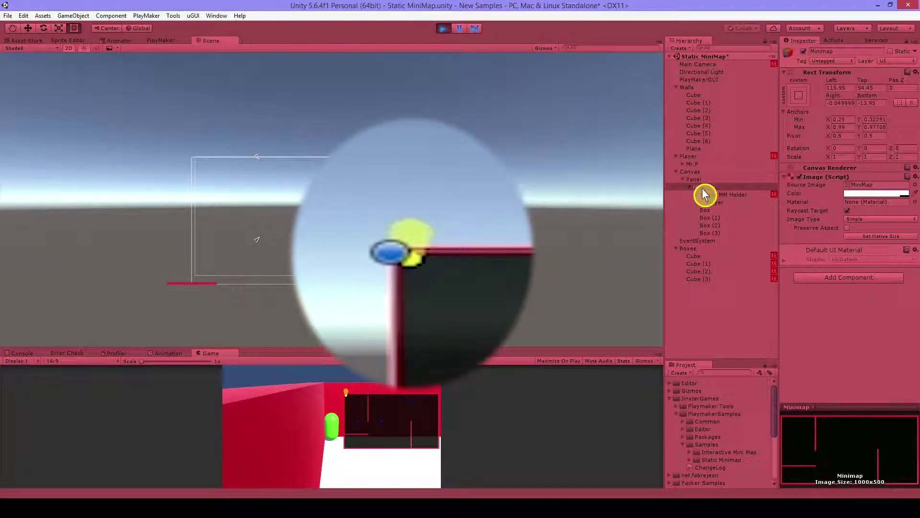
double_click(709, 194)
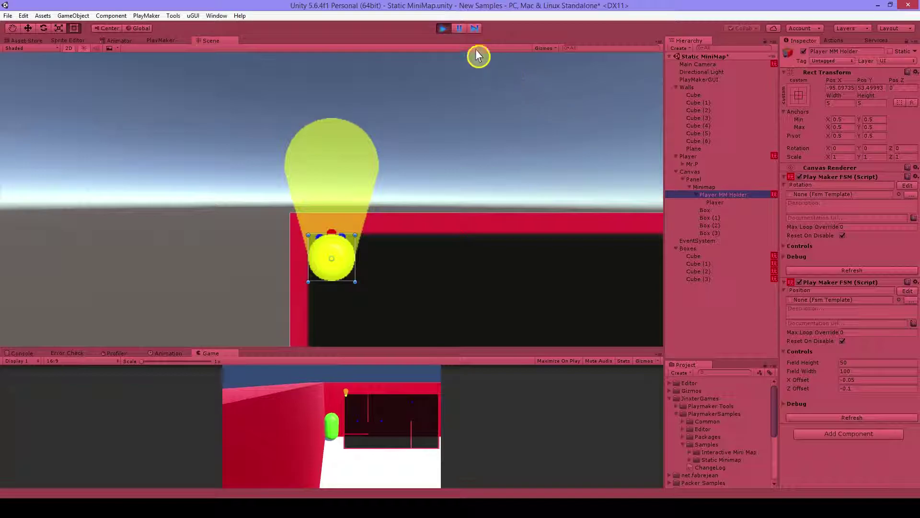
left_click(443, 29)
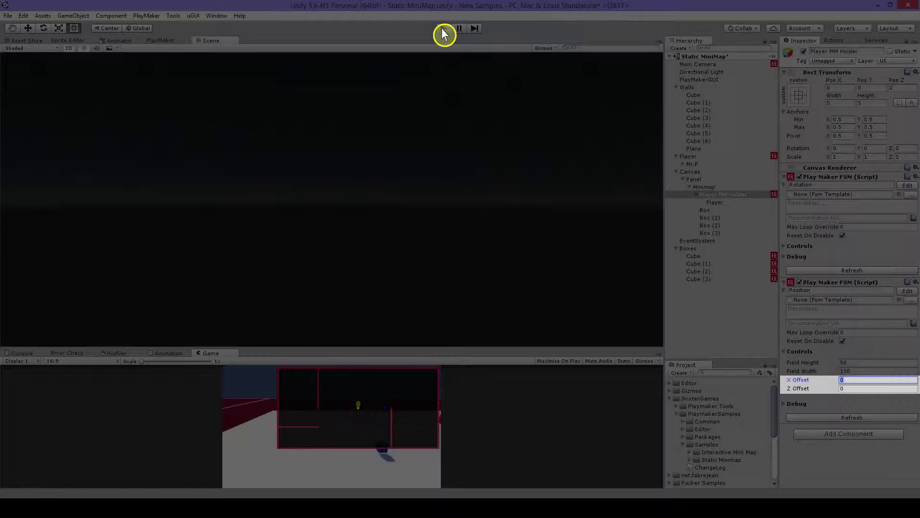
Step: Re-enter X Offset -0.05 and Z Offset -0.1 in edit mode, then reselect Minimap and Player MM Holder
type("-.05")
left_click(444, 29)
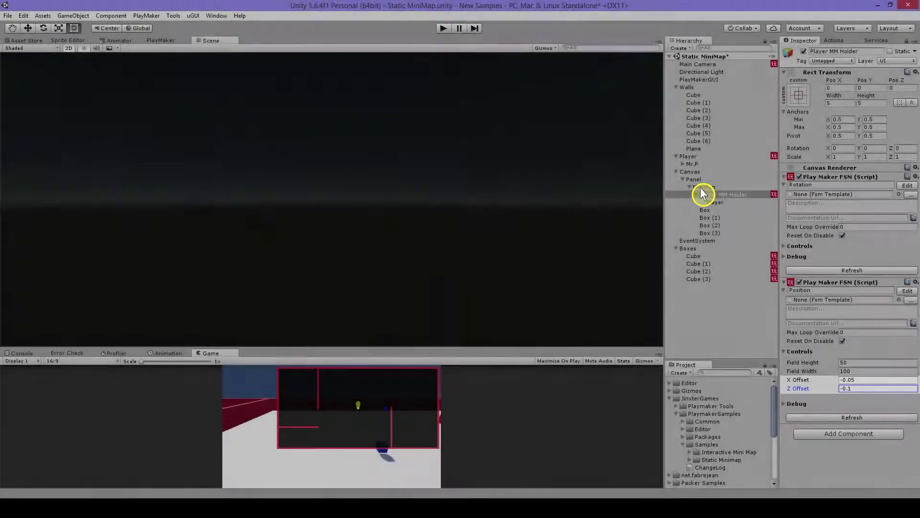
left_click(702, 188)
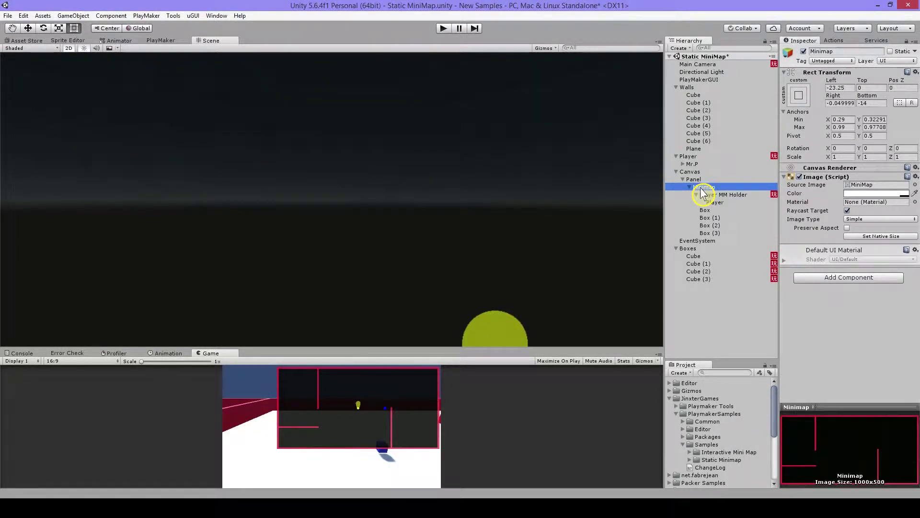
left_click(708, 195)
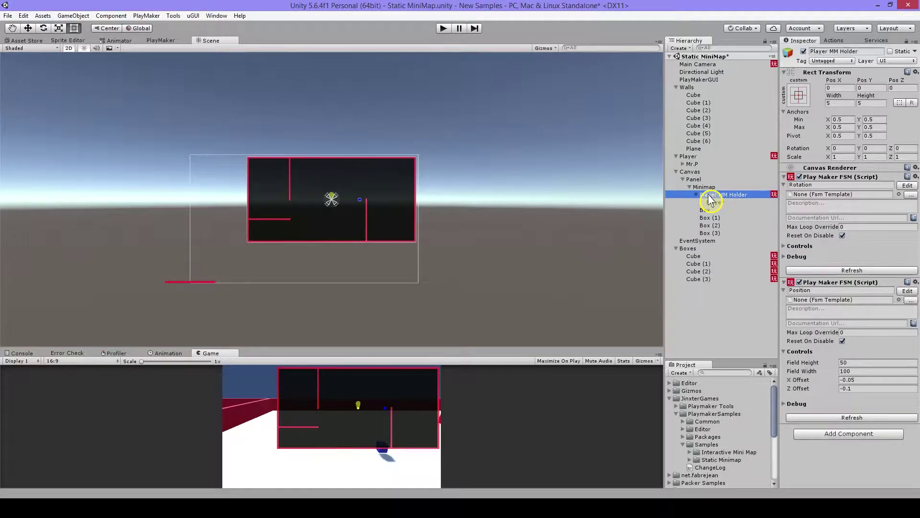